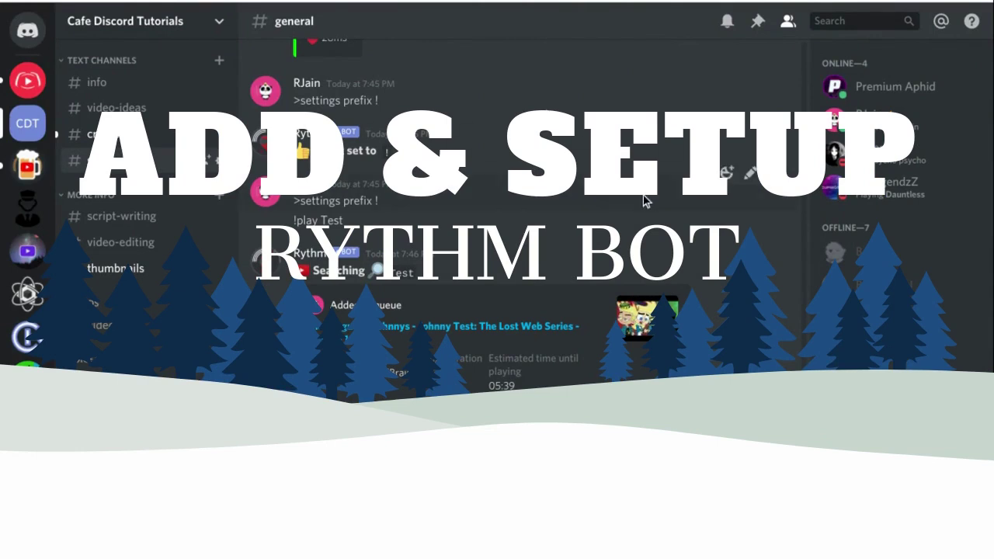
# View the Rythm bot's profile card from its message in the #general channel
pyautogui.click(265, 260)
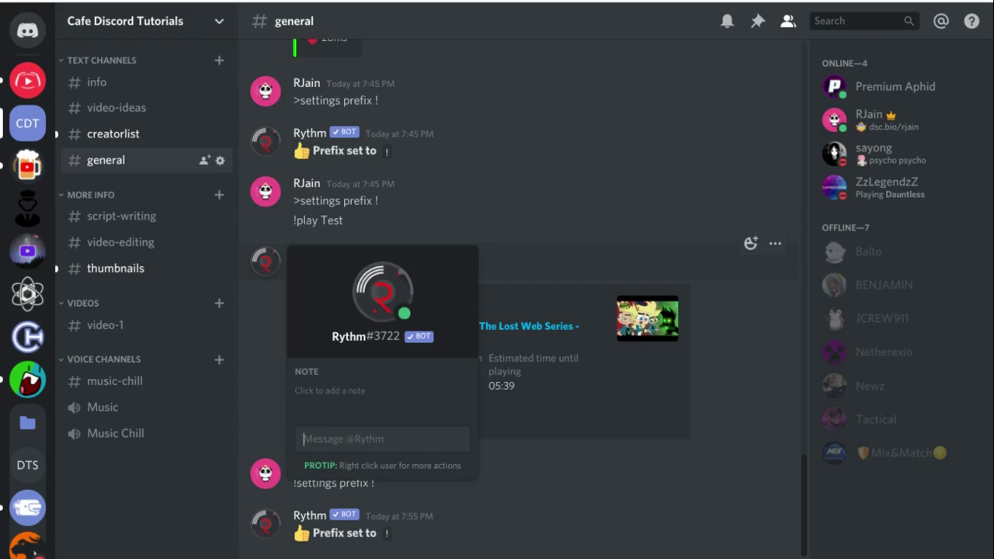
pyautogui.click(405, 209)
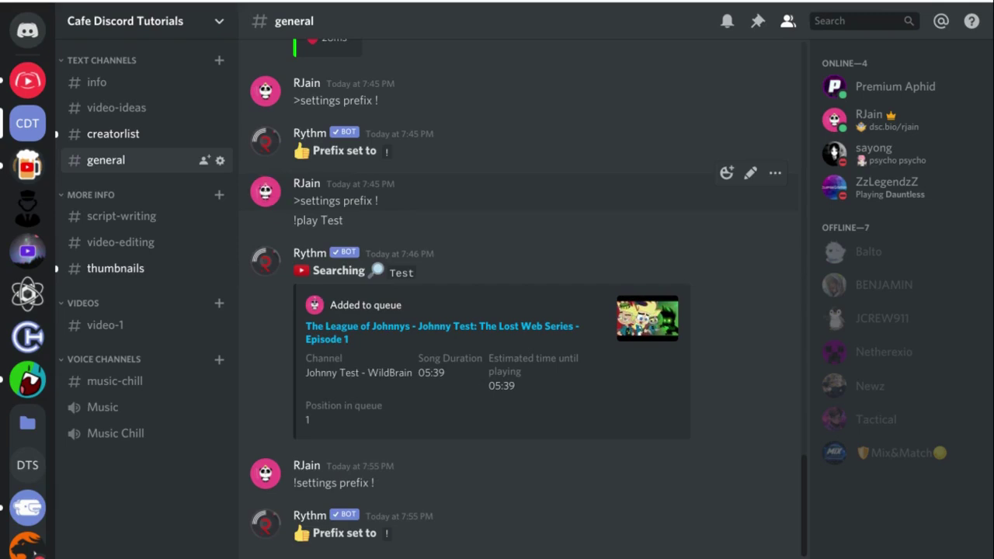
# Open the invite dialog of the Cafe Discord Tutorials server and select its invite link
pyautogui.click(215, 23)
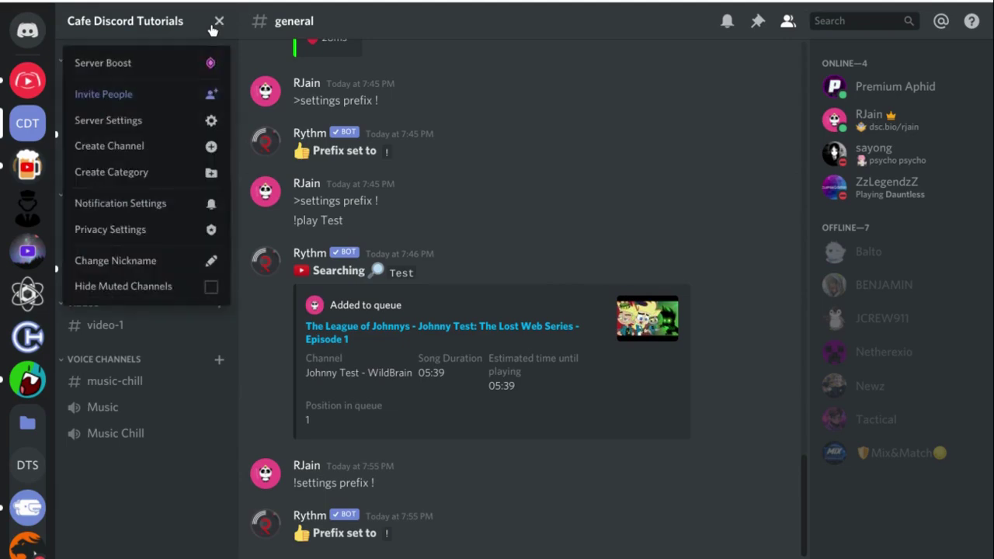
pyautogui.click(107, 96)
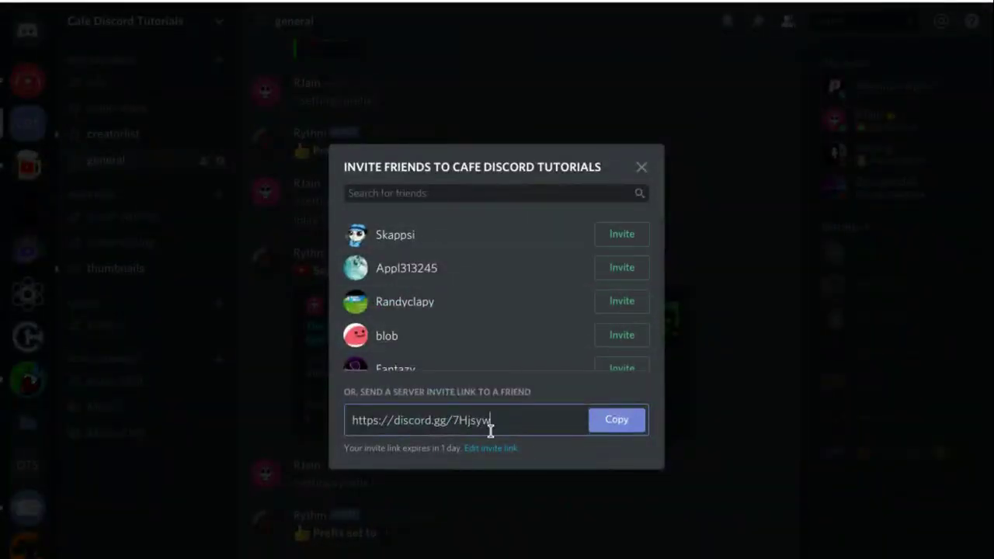
pyautogui.moveTo(490, 423); pyautogui.dragTo(300, 424)
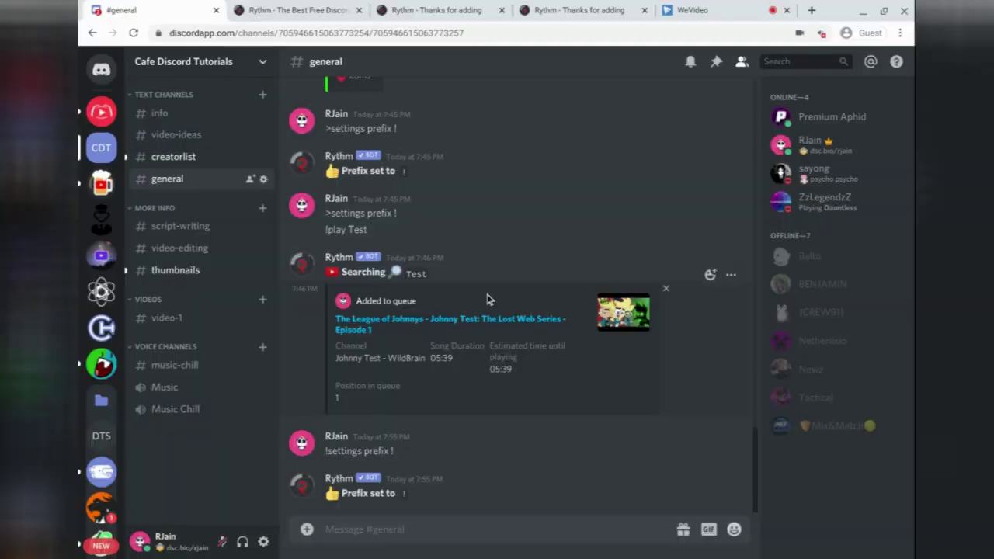
# Load rythmbot.co and open the Discord authorization page for adding the Rythm bot
pyautogui.hotkey('ctrl', 'Tab')
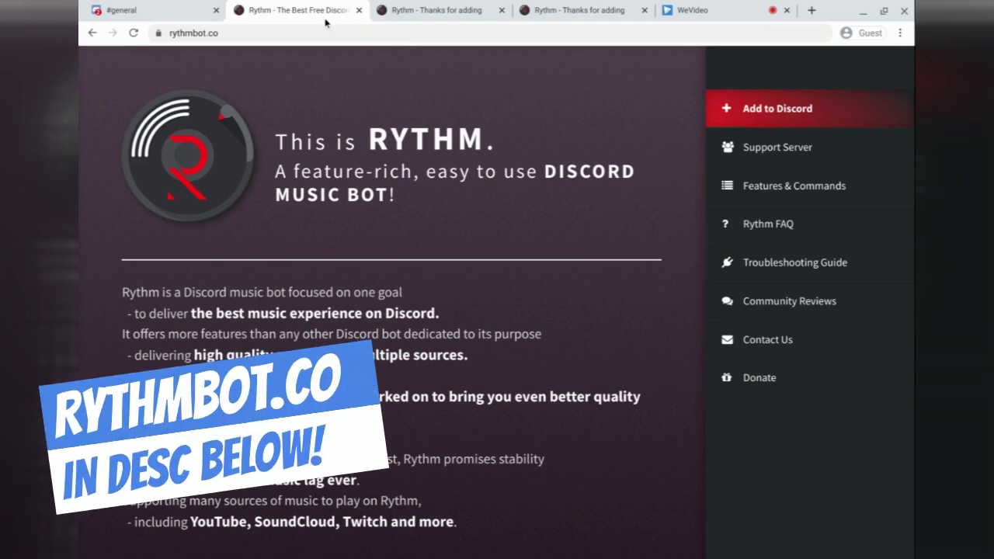
pyautogui.click(219, 33)
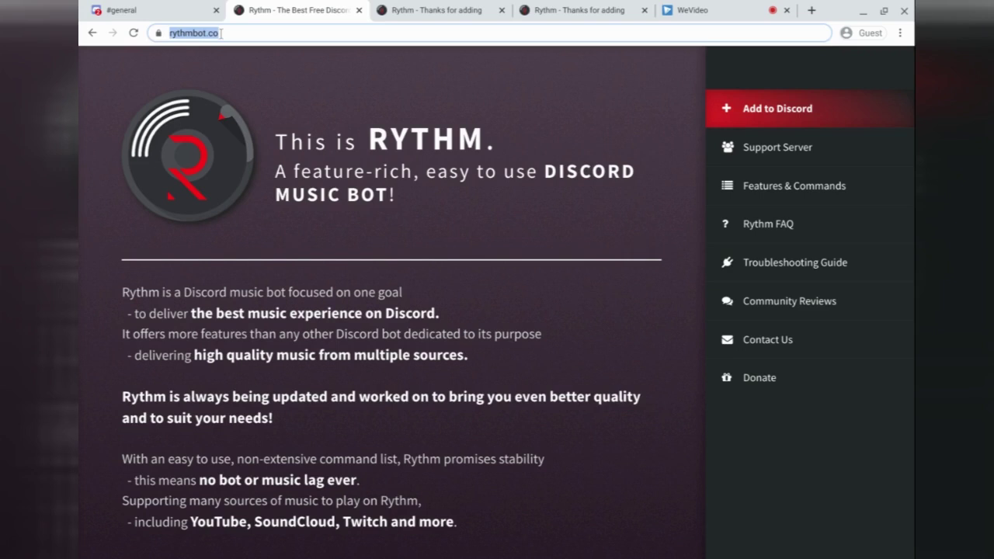
pyautogui.press('Return')
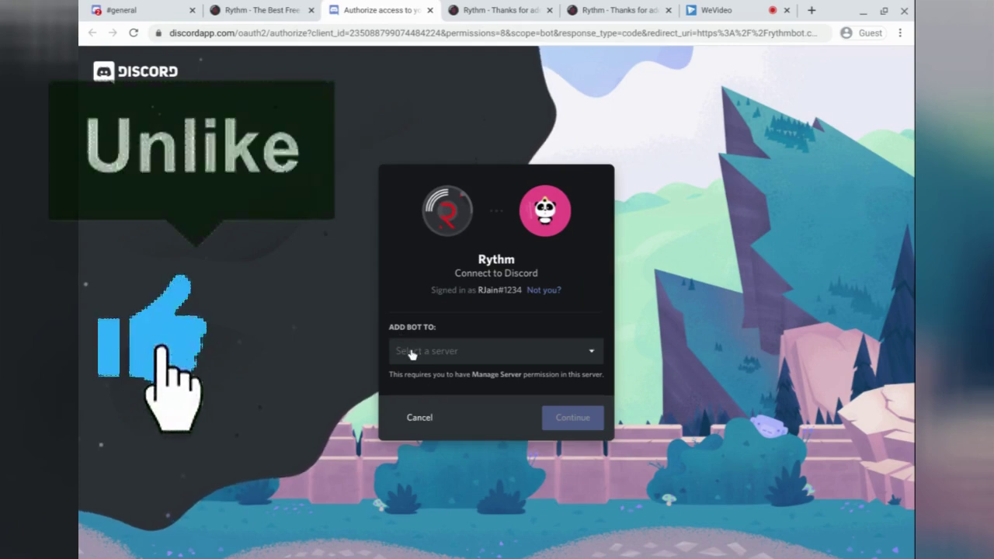
pyautogui.click(404, 350)
pyautogui.click(399, 336)
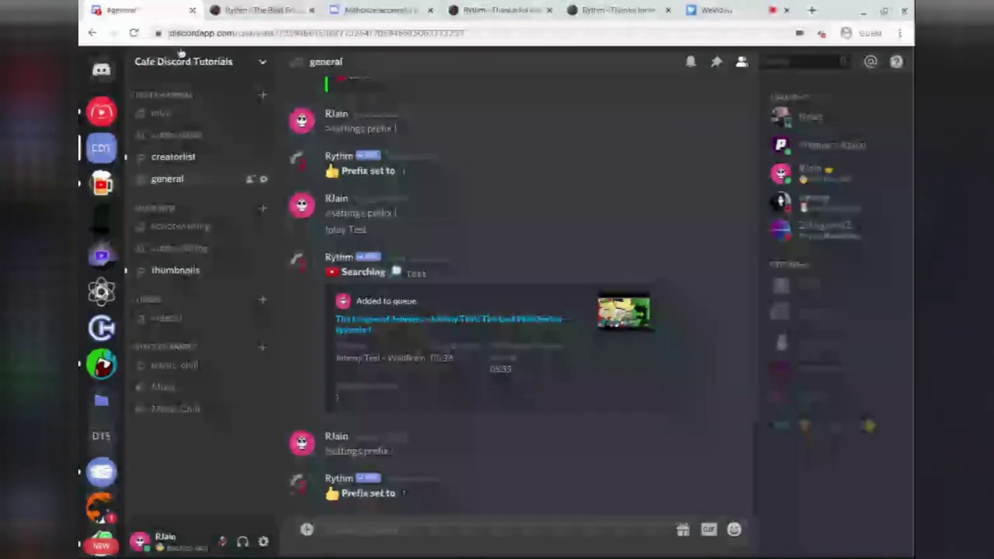
# Create a new role named admin in the settings of the Cafe Discord Tutorials server
pyautogui.click(182, 60)
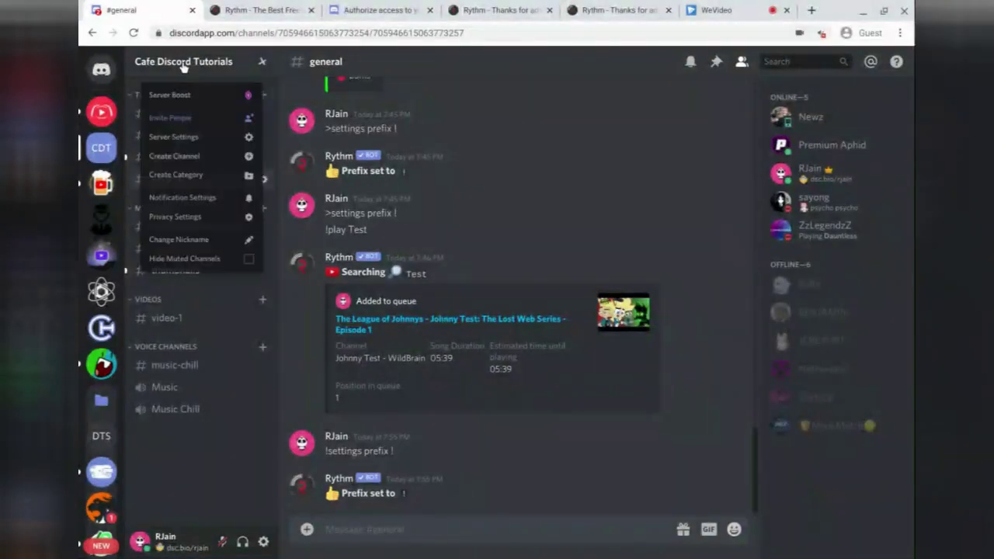
pyautogui.click(188, 144)
pyautogui.click(196, 131)
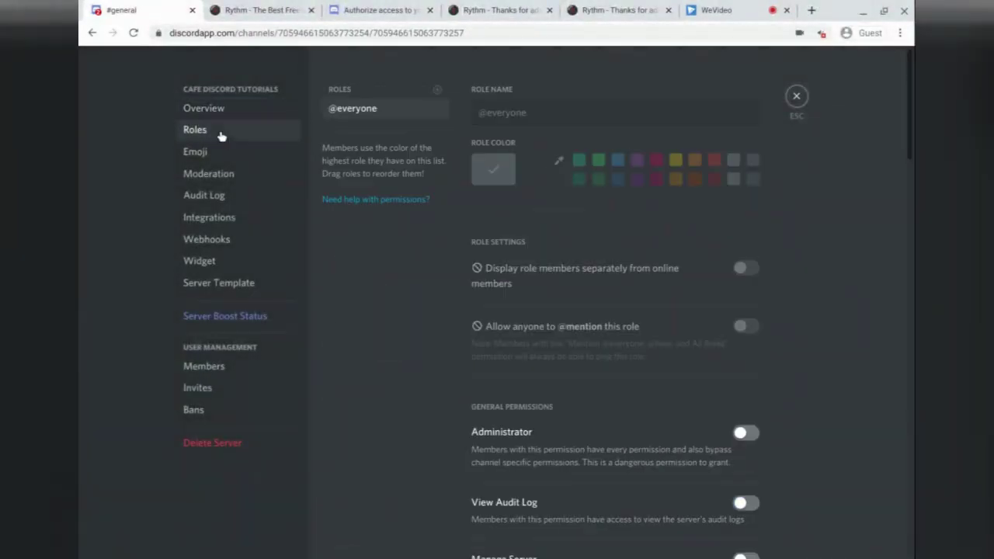
pyautogui.click(437, 89)
pyautogui.tripleClick(525, 104)
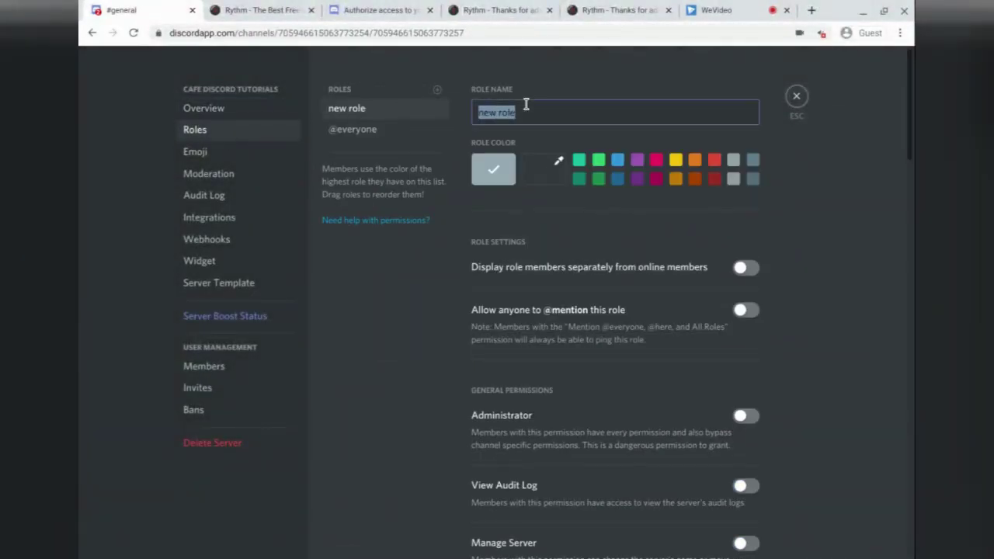
pyautogui.write('admin')
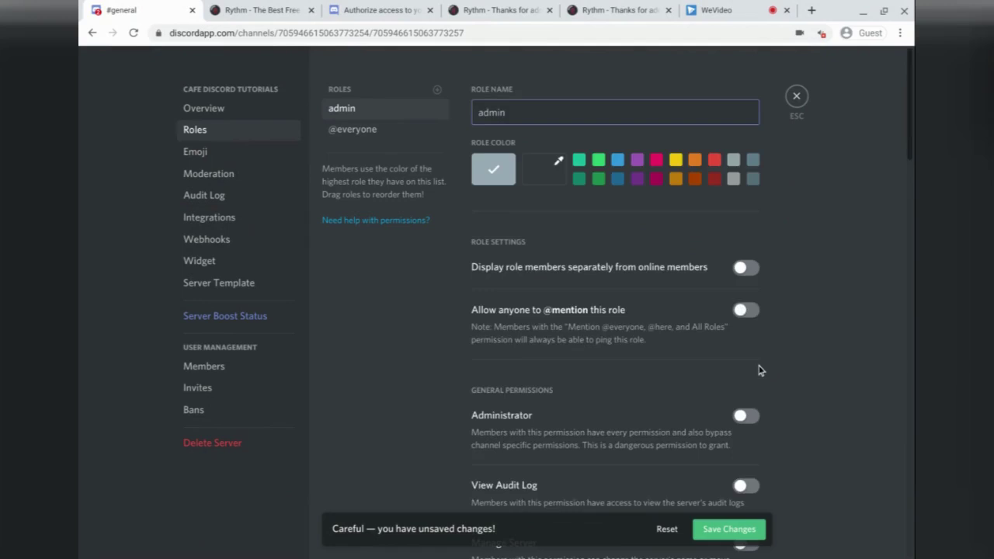
# Grant the admin role the Administrator and Manage Server permissions and save the changes
pyautogui.scroll(-2, 760, 371)
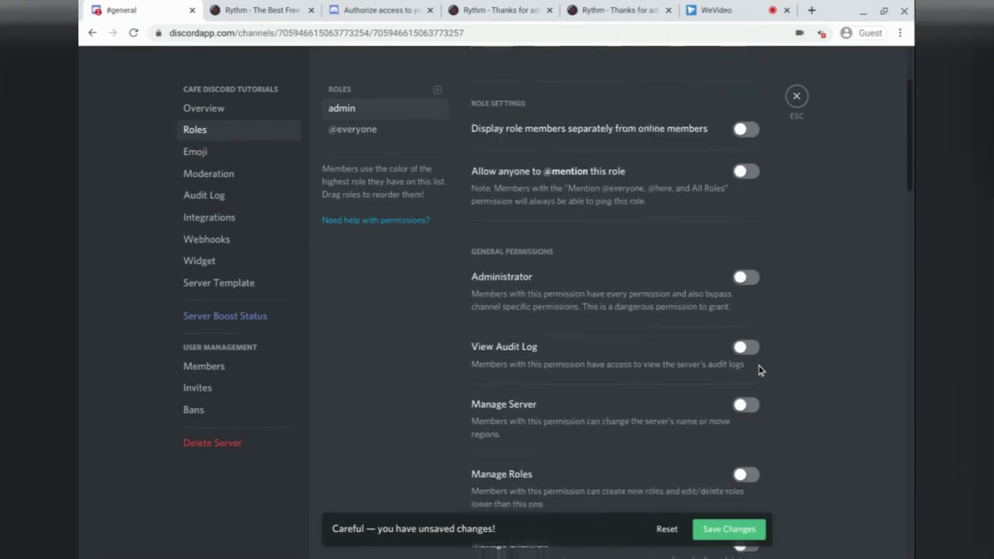
pyautogui.click(746, 281)
pyautogui.click(743, 405)
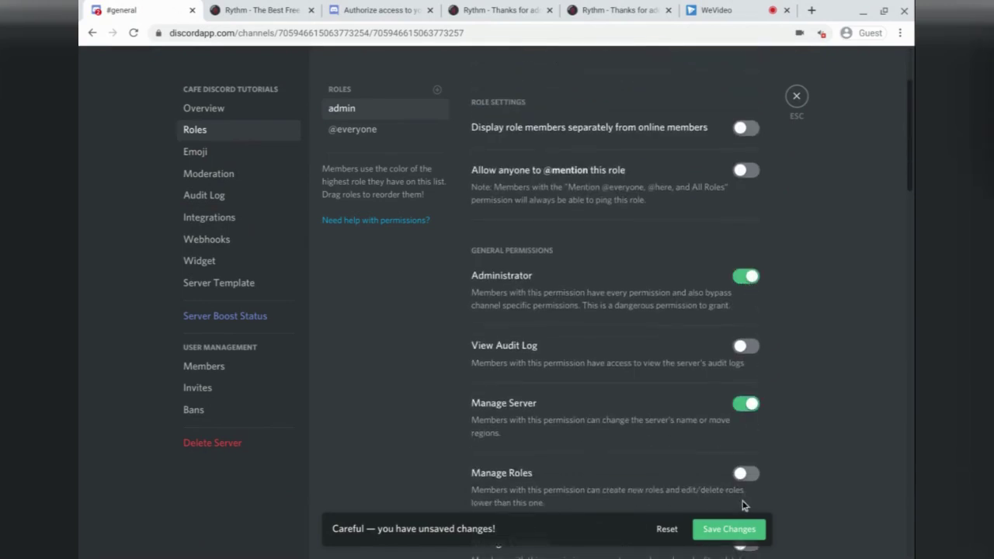
pyautogui.click(728, 528)
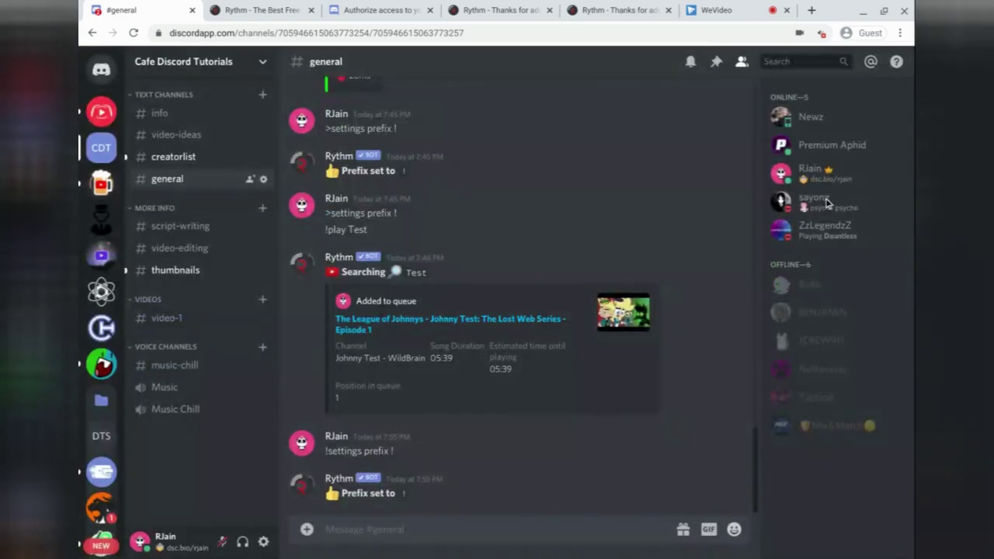
# Assign the admin role to the server owner's own account in the member list
pyautogui.click(808, 171)
pyautogui.click(607, 305)
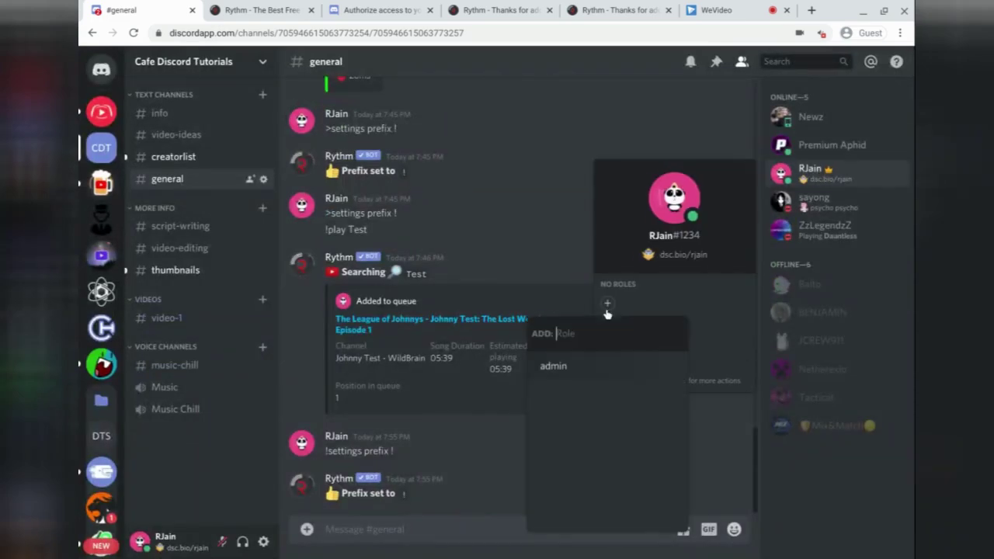
pyautogui.click(626, 366)
pyautogui.click(462, 160)
# Return to the Rythm authorization page and choose Cafe Discord Tutorials as the server for the bot
pyautogui.click(237, 6)
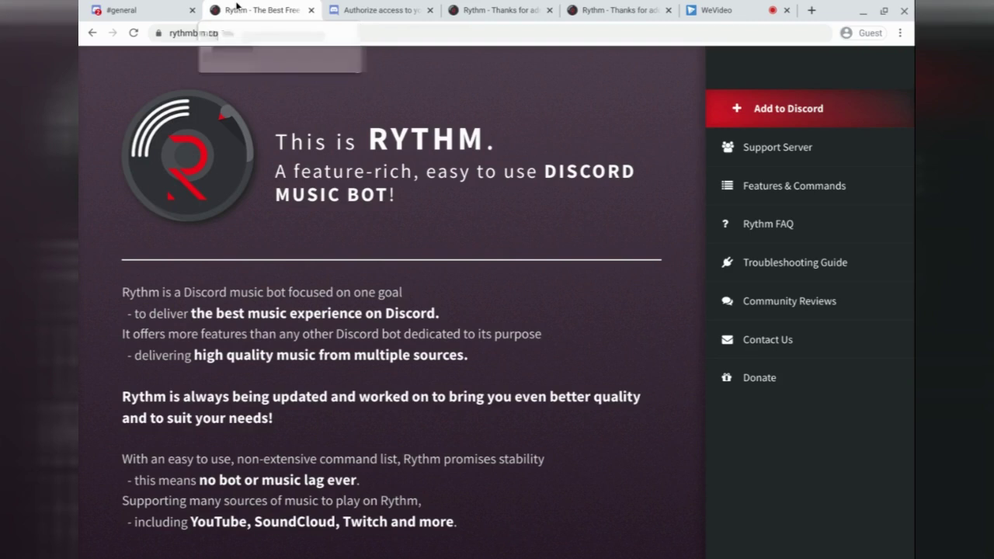
pyautogui.click(380, 10)
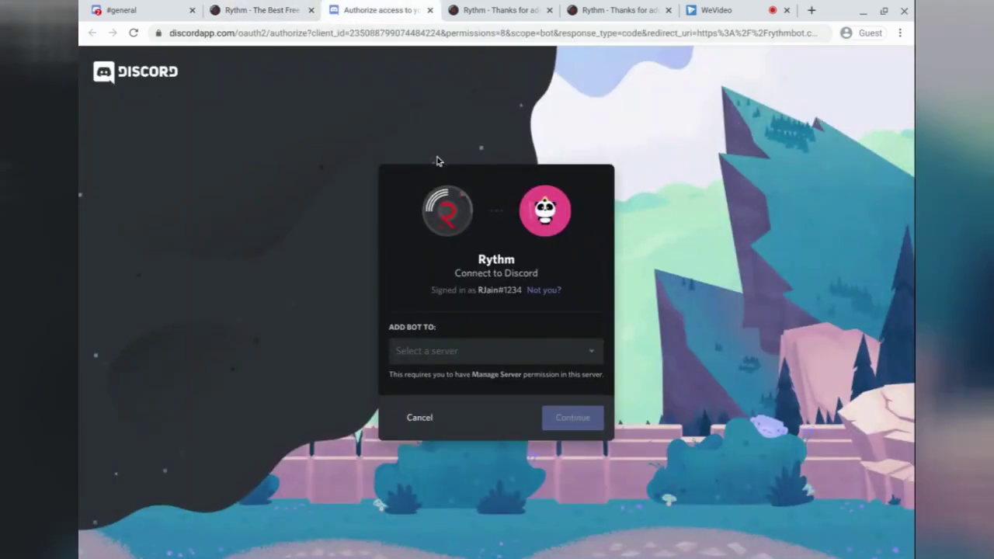
pyautogui.click(446, 354)
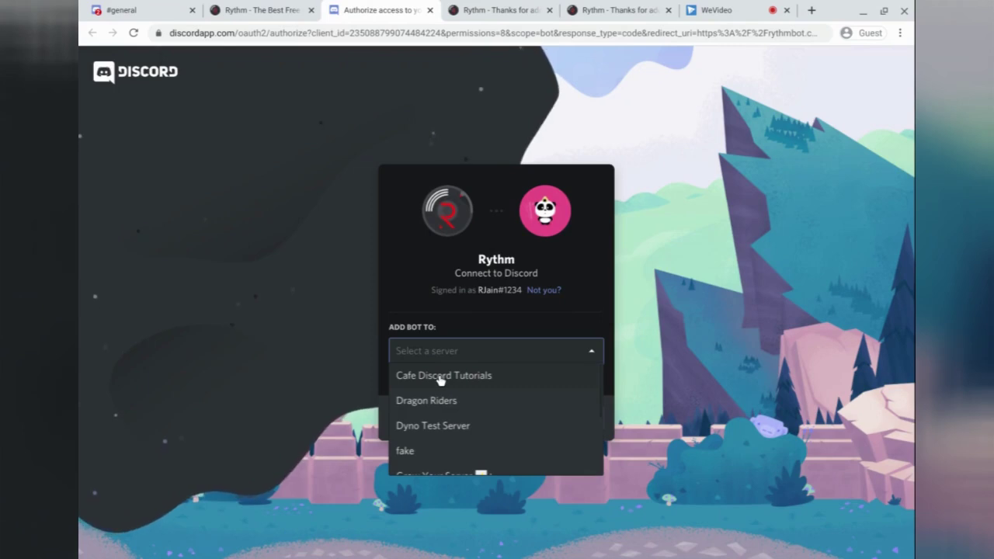
pyautogui.click(440, 379)
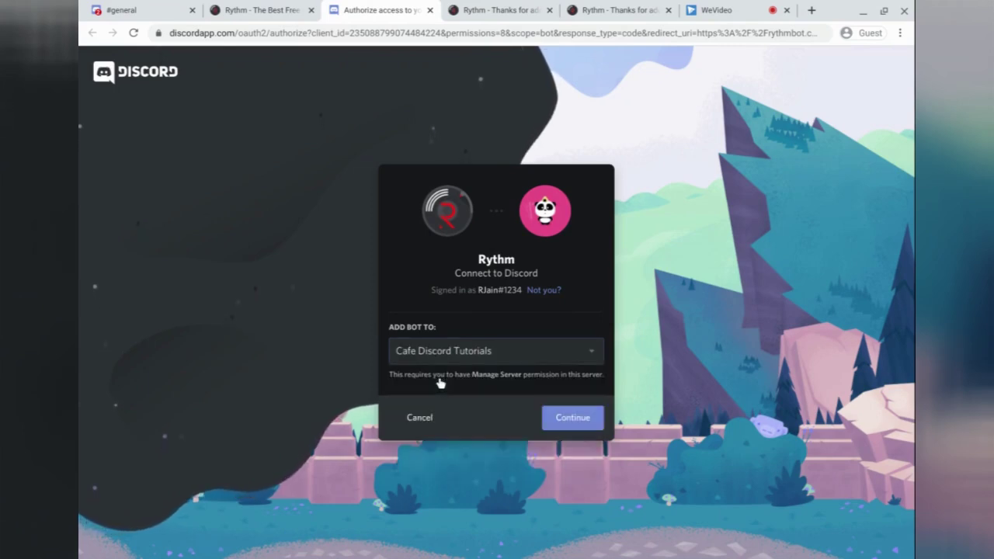
# Authorize Rythm with the Administrator permission and complete the robot check
pyautogui.click(567, 417)
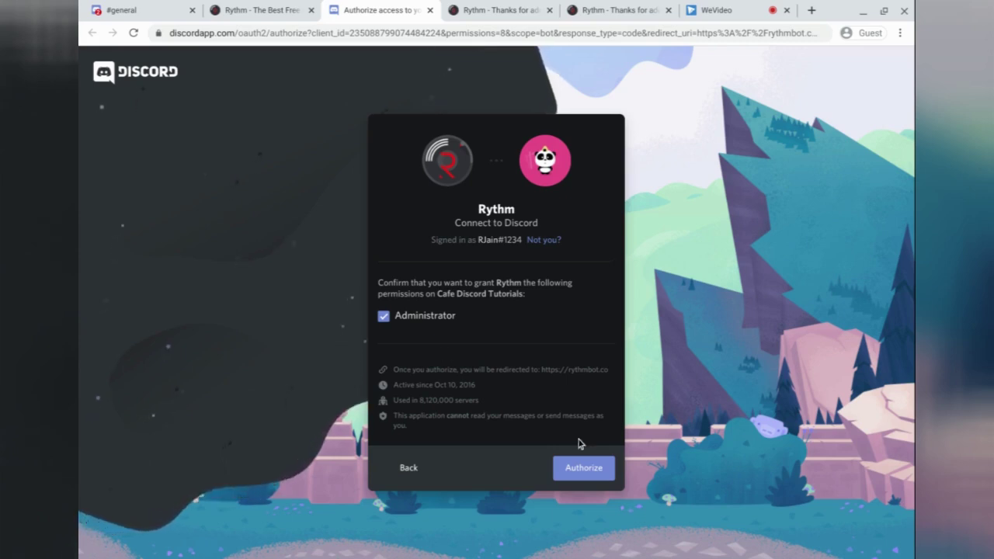
pyautogui.click(587, 480)
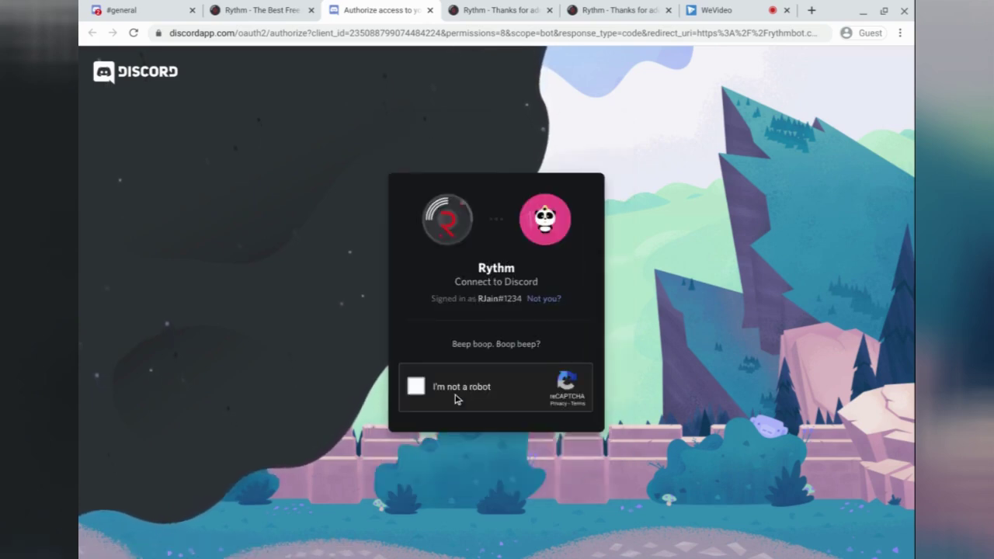
pyautogui.click(456, 399)
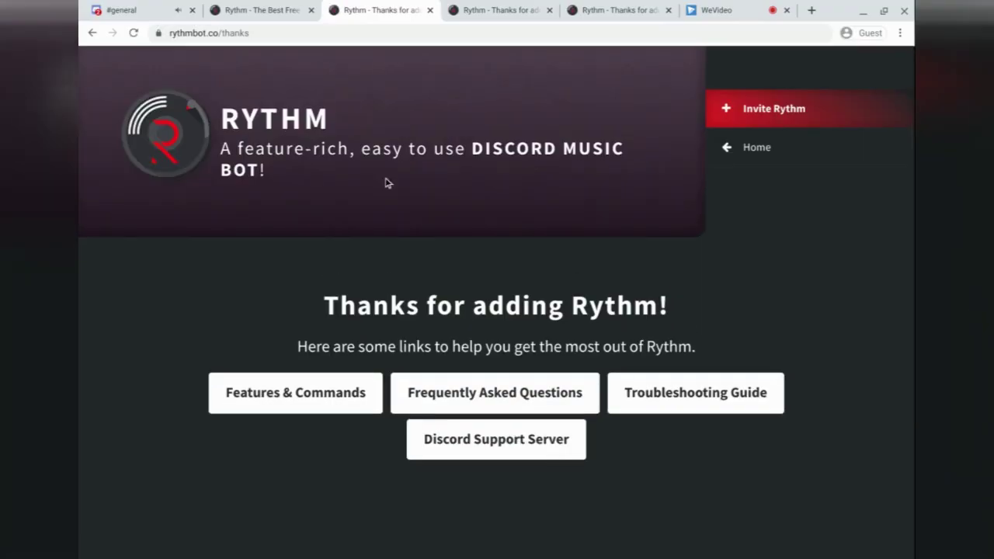
pyautogui.click(154, 5)
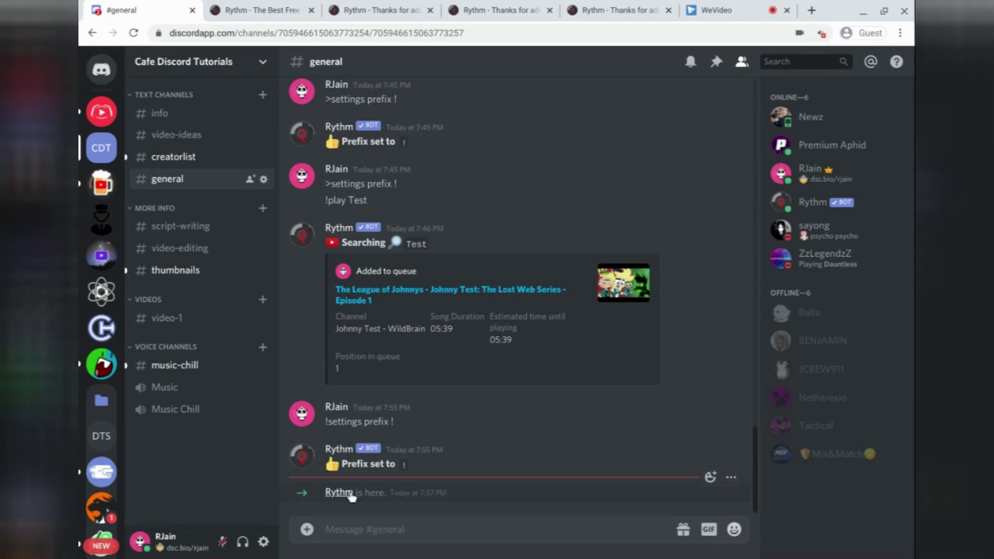
pyautogui.click(346, 494)
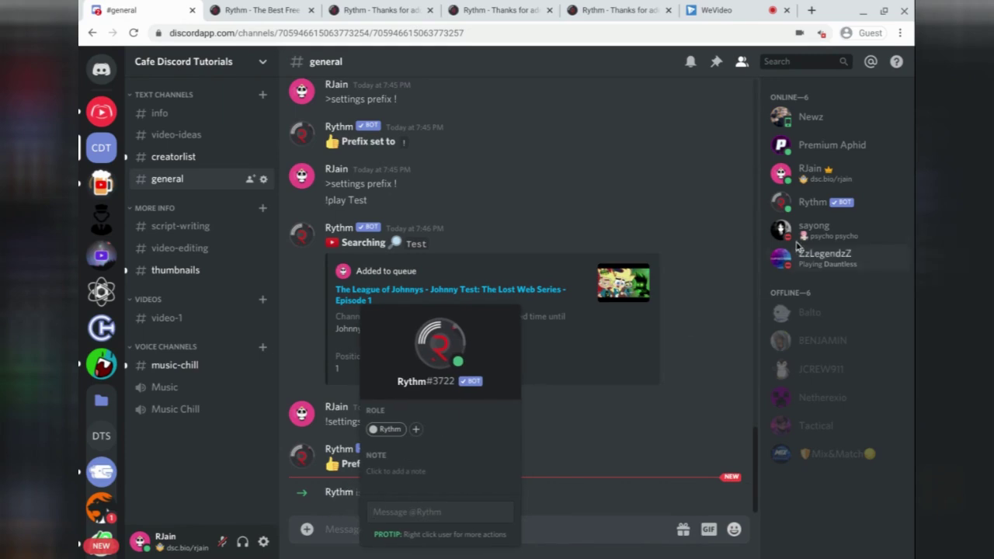
pyautogui.click(785, 205)
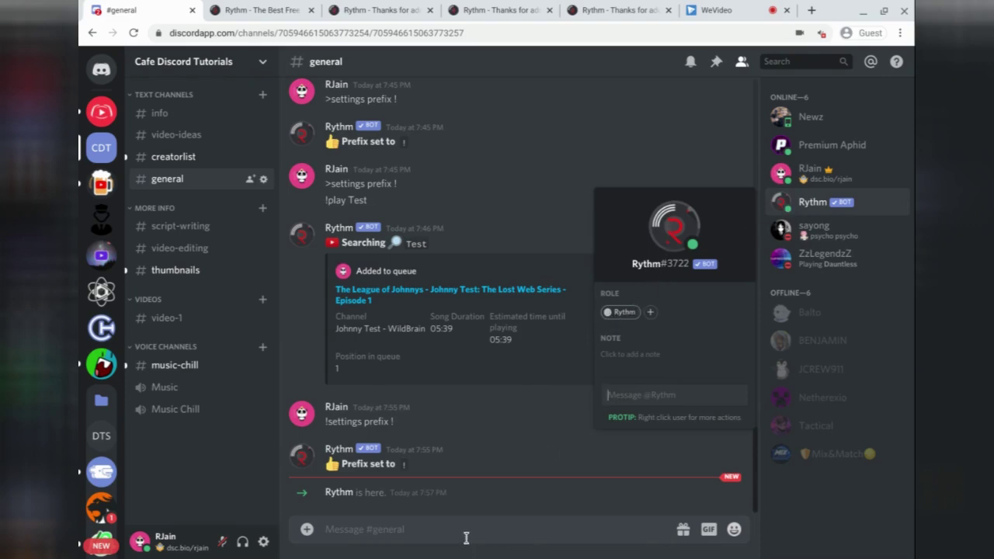
pyautogui.click(495, 527)
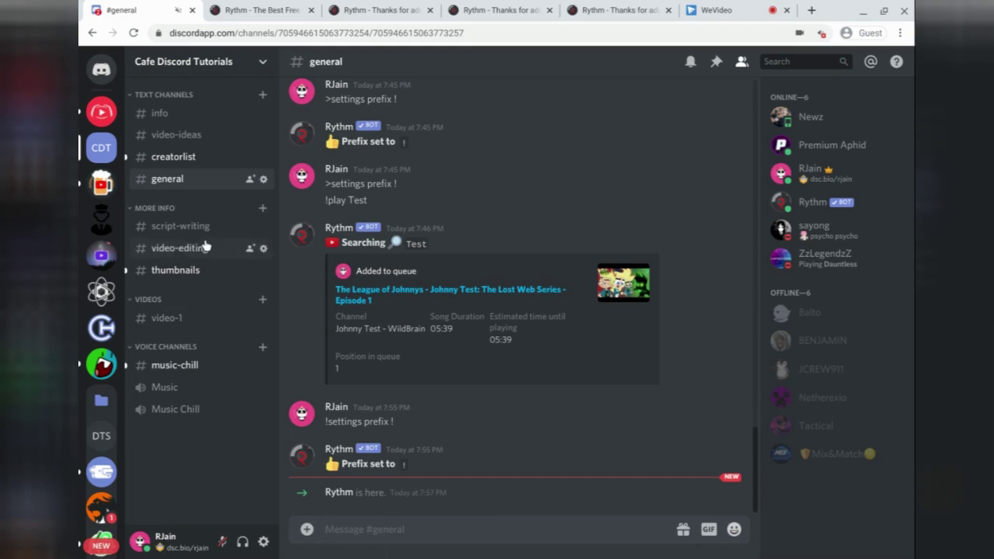
# Open the music-chill channel and check the profile of the bot that posted the thank-you message
pyautogui.click(176, 367)
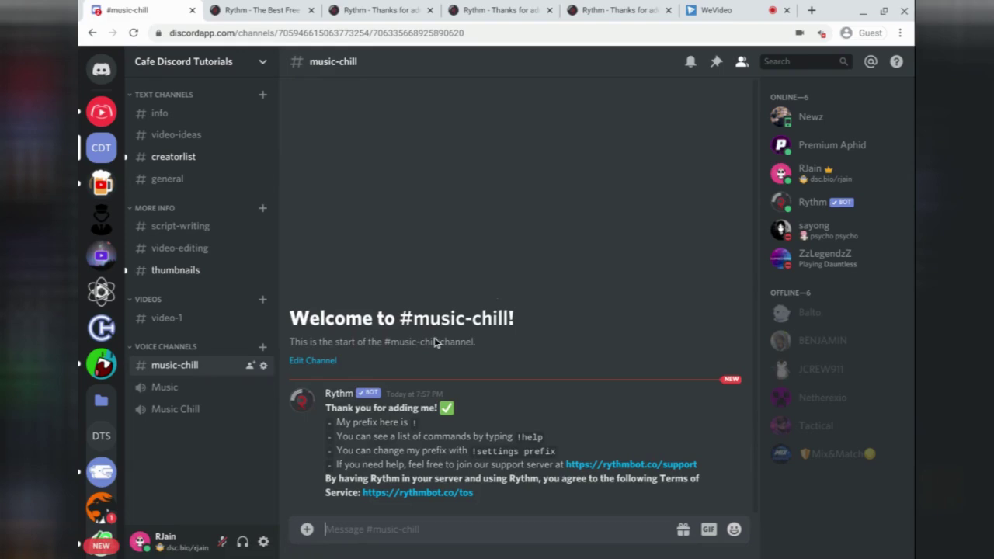
pyautogui.click(299, 398)
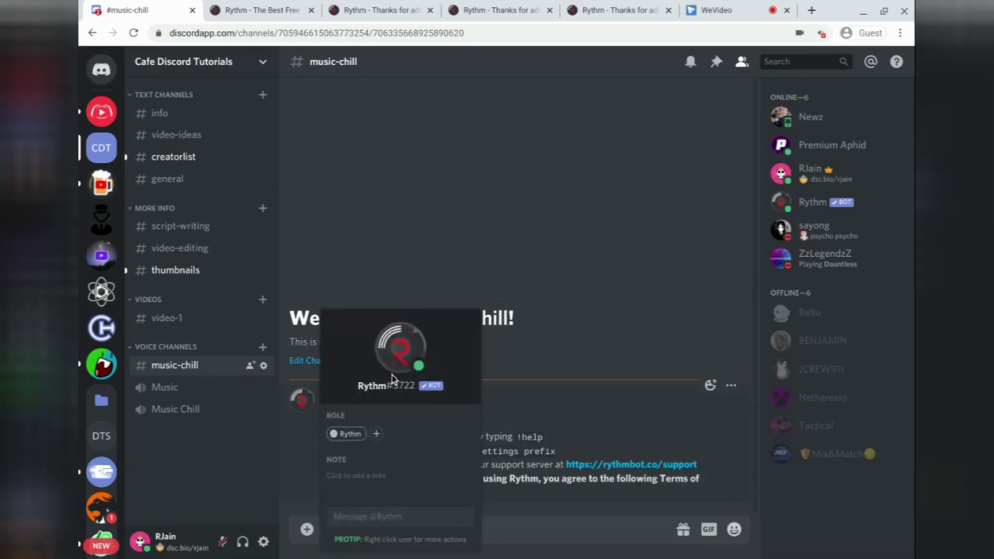
pyautogui.click(514, 342)
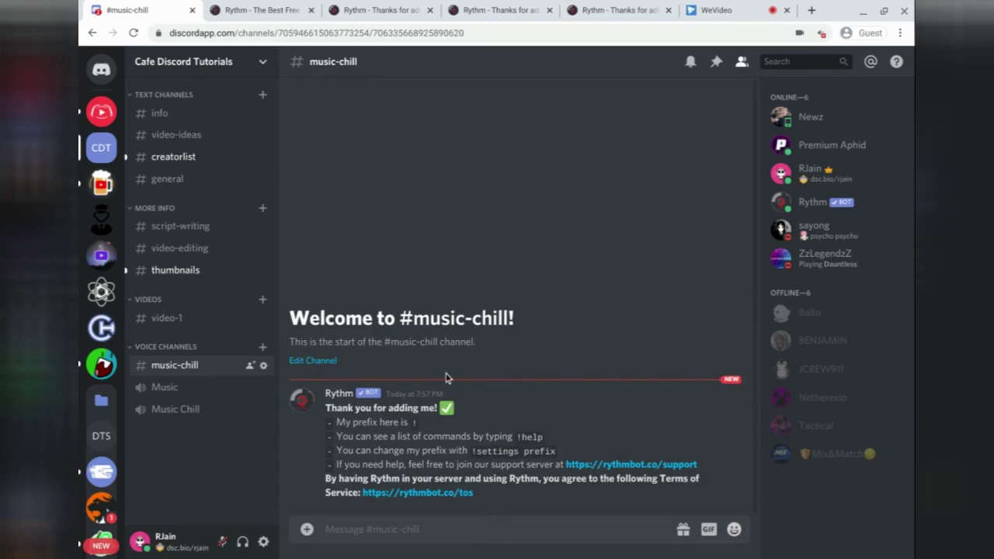
# Send the !ping command in music-chill and examine the latency values in Rythm's reply
pyautogui.click(512, 528)
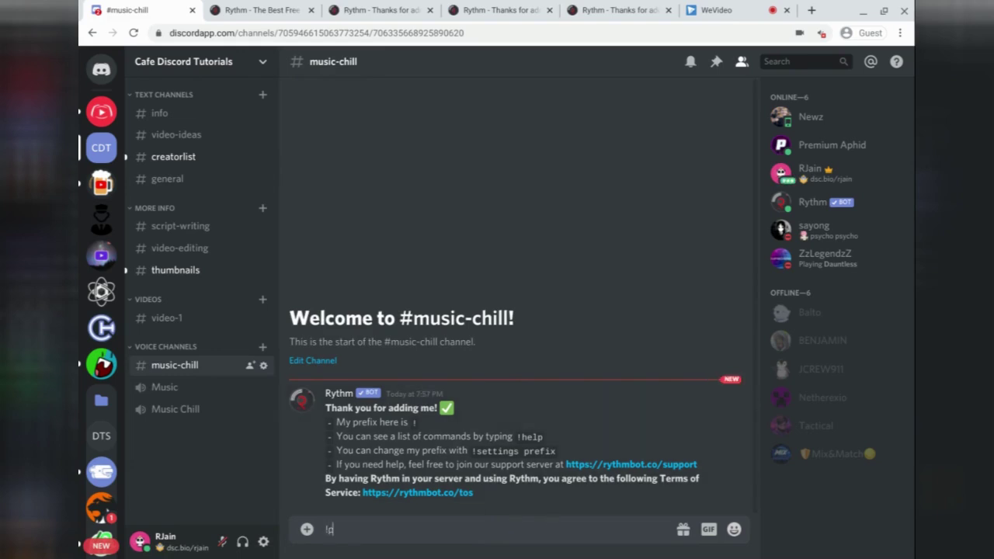
pyautogui.write('!ping')
pyautogui.press('Return')
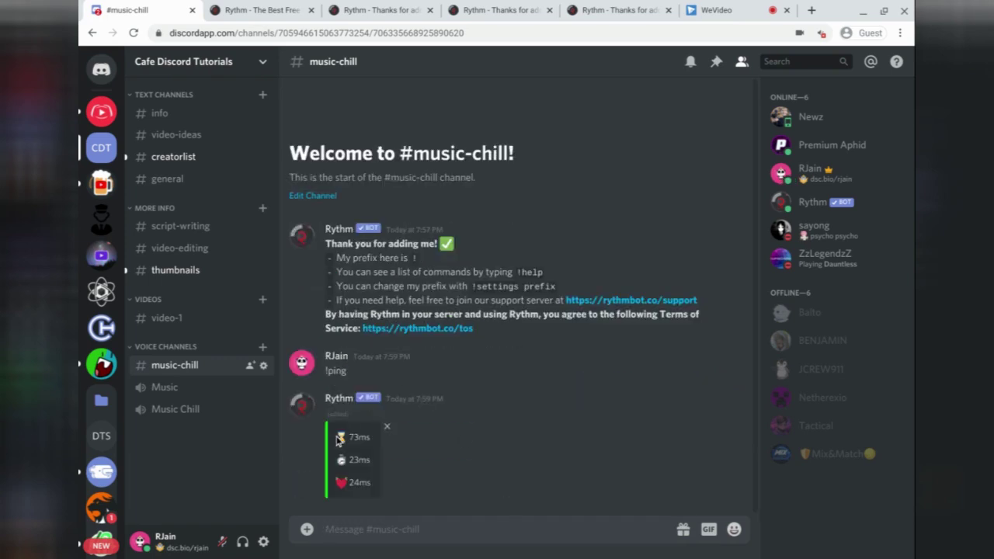
pyautogui.moveTo(365, 480); pyautogui.dragTo(336, 435)
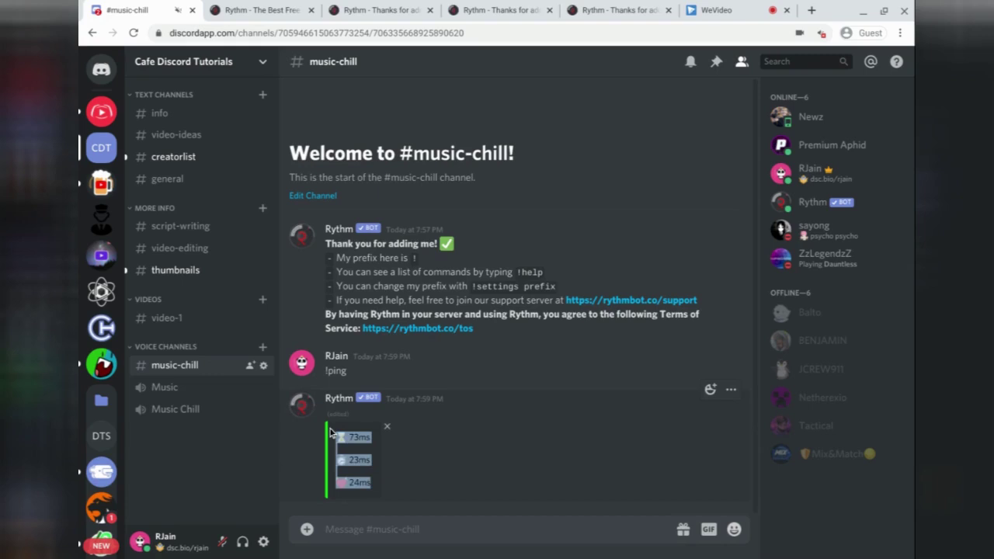
pyautogui.click(432, 495)
pyautogui.click(403, 535)
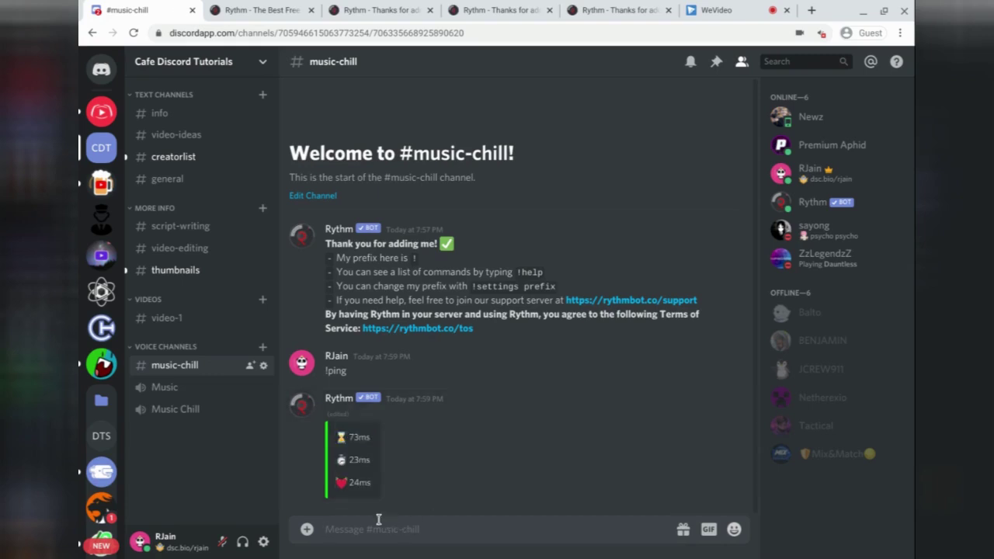
# Send the !play Test command in the music-chill channel and read Rythm's reply
pyautogui.write('!play Test')
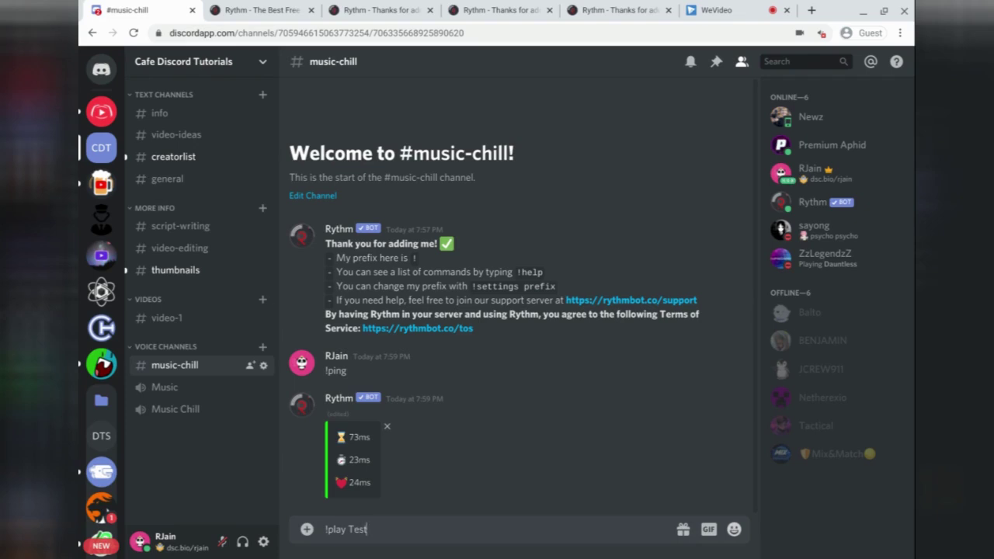
pyautogui.press('Return')
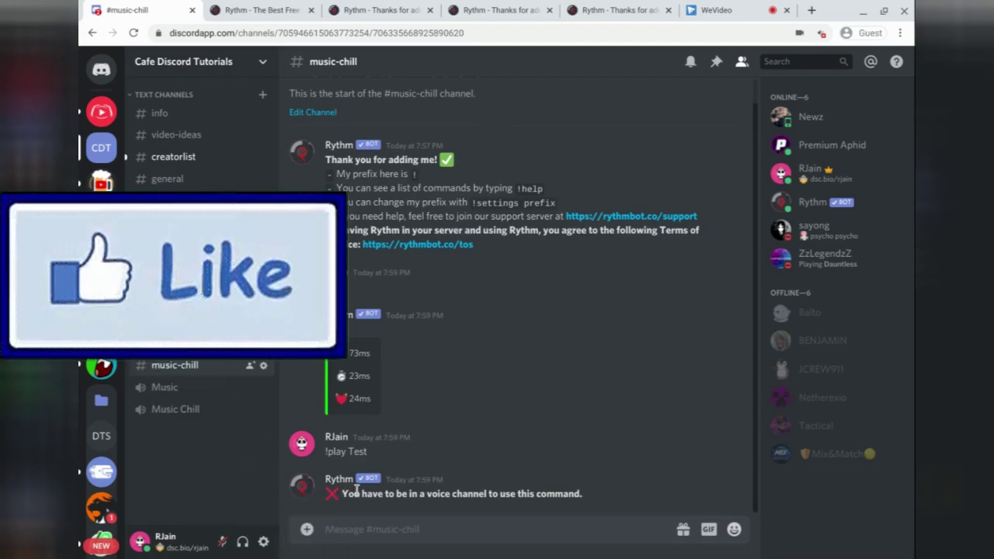
pyautogui.tripleClick(355, 490)
pyautogui.click(419, 463)
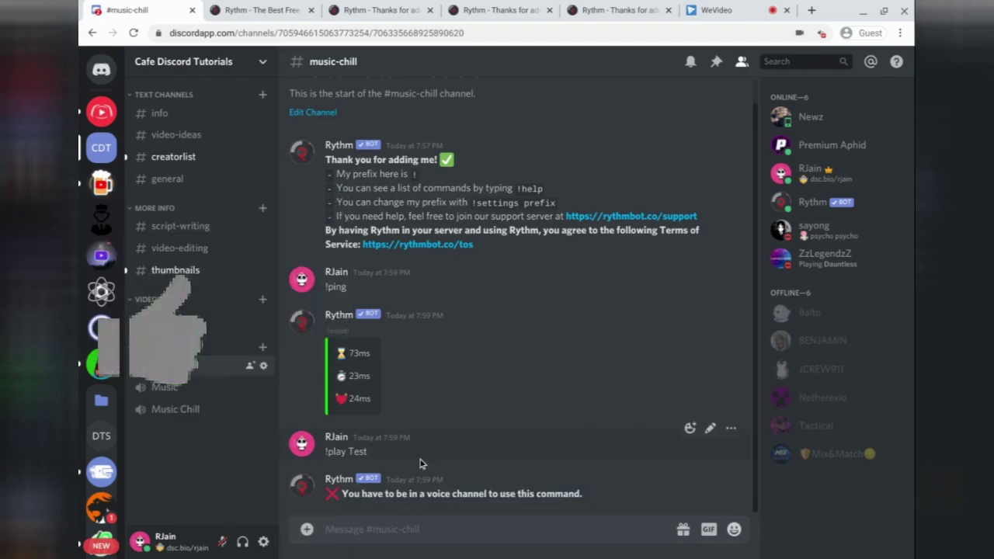
# Join the Music voice channel and send !play Test again in music-chill
pyautogui.click(164, 387)
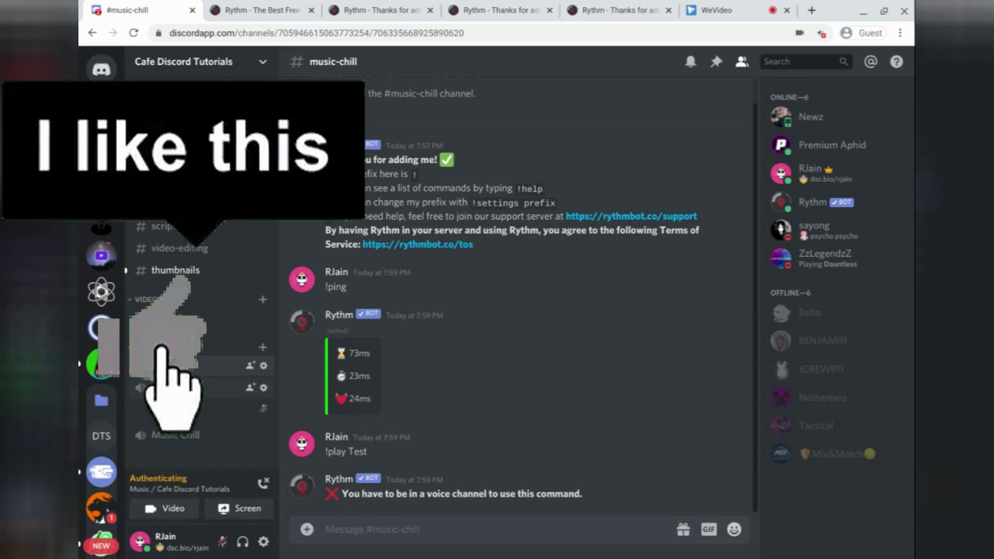
pyautogui.click(172, 392)
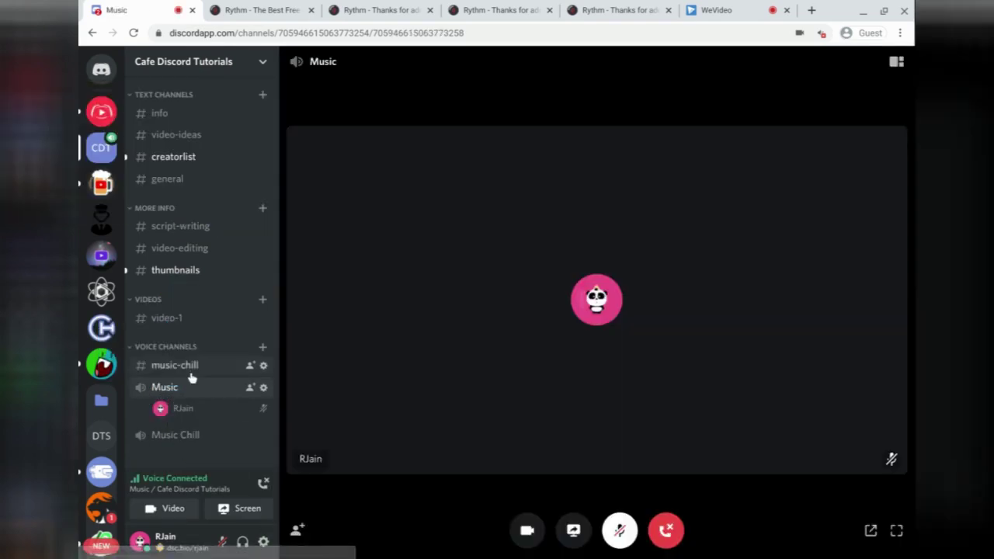
pyautogui.click(190, 372)
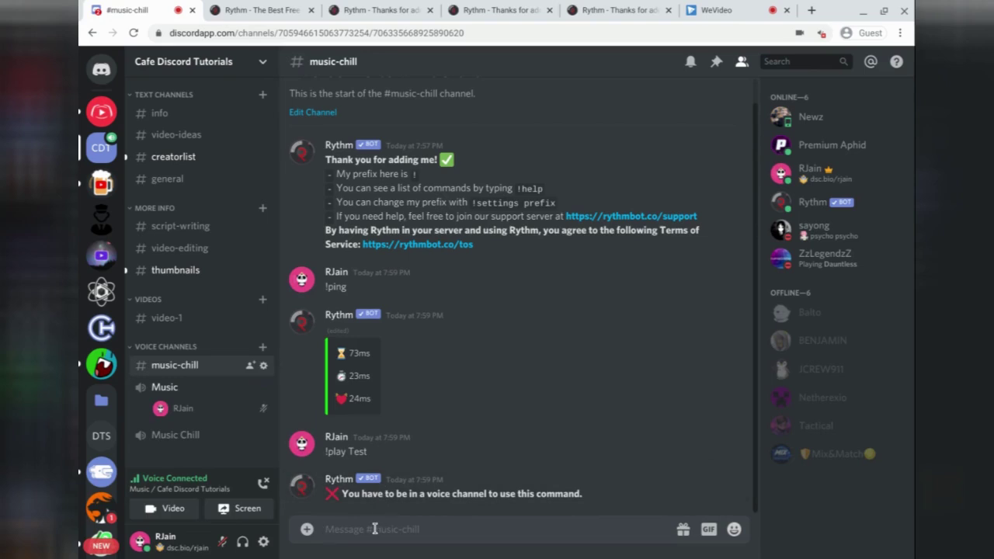
pyautogui.write('!play Test')
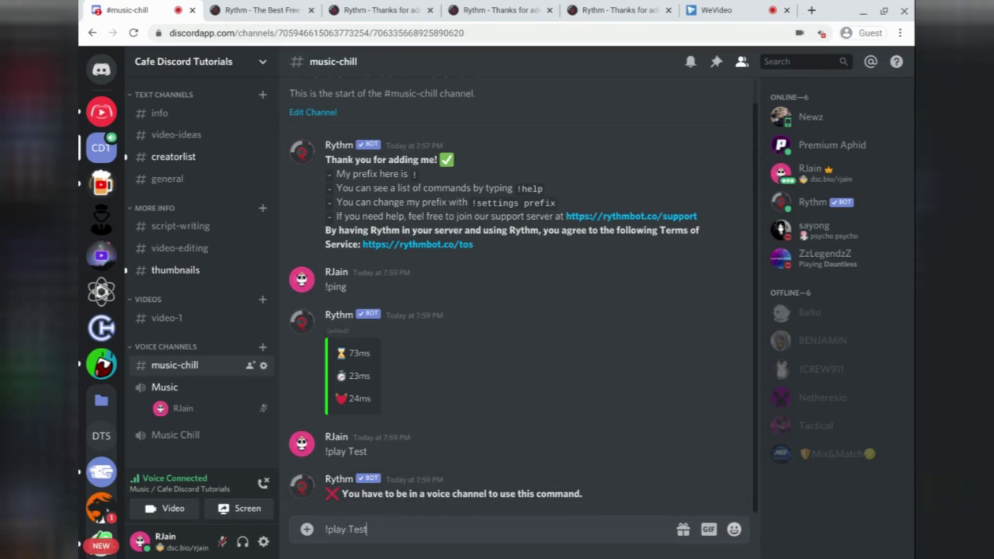
pyautogui.press('Return')
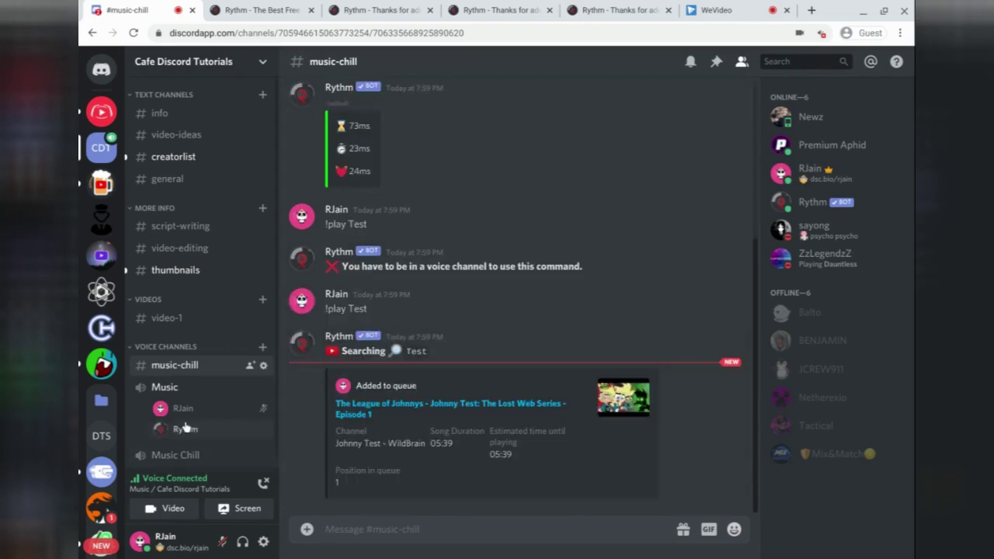
# Examine the options for Rythm in the Music voice channel and its profile from its latest music-chill reply
pyautogui.rightClick(186, 431)
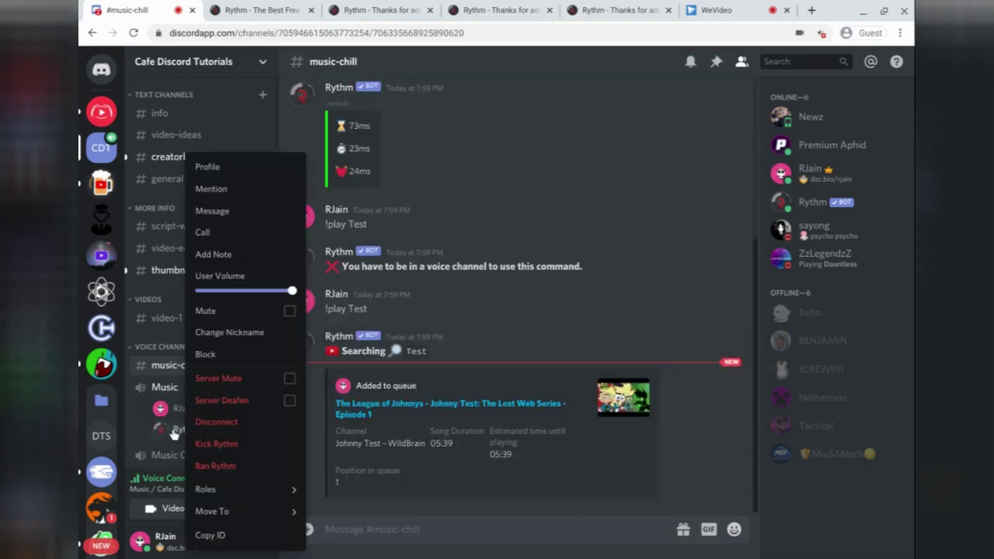
pyautogui.click(445, 363)
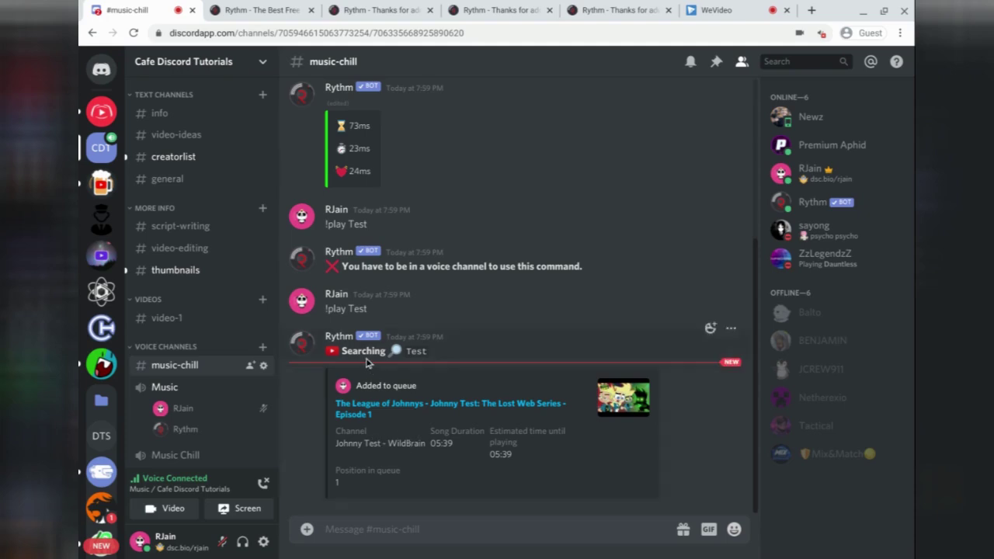
pyautogui.click(334, 337)
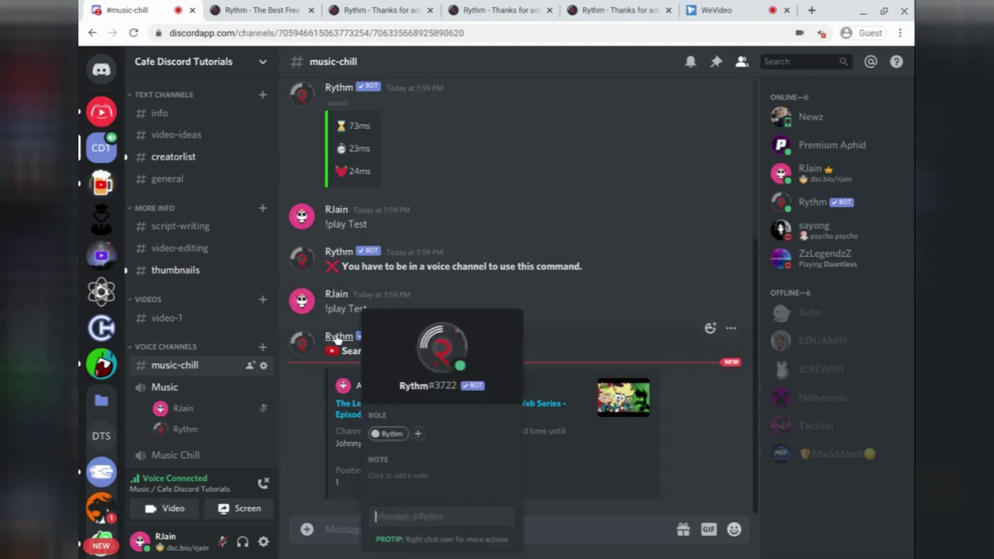
pyautogui.click(337, 341)
pyautogui.scroll(3, 337, 340)
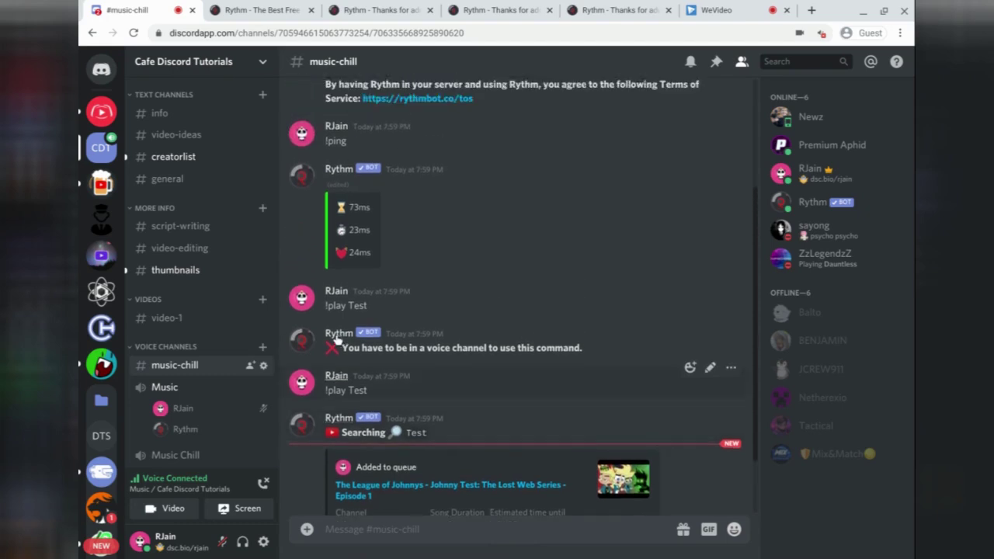
pyautogui.scroll(-4, 337, 340)
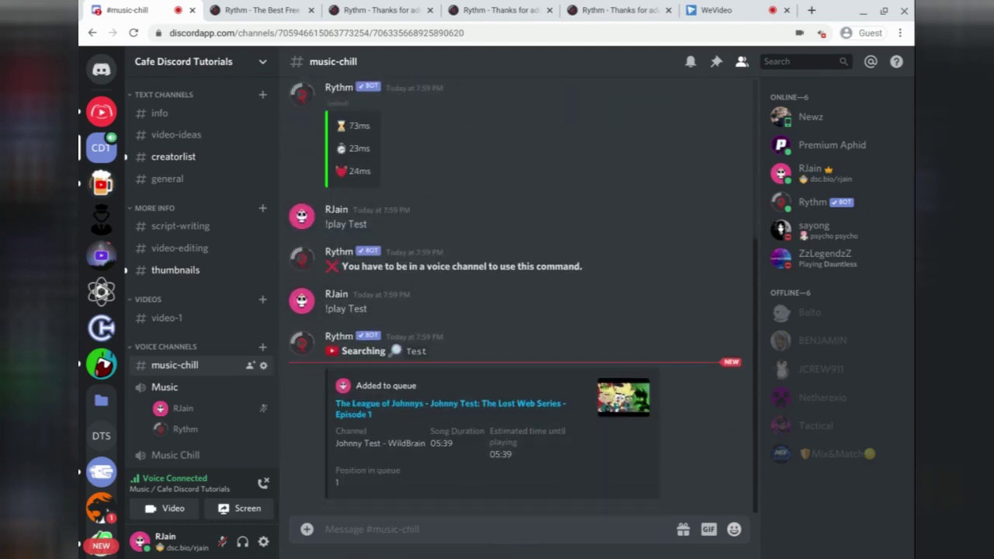
pyautogui.click(339, 336)
pyautogui.click(339, 336)
pyautogui.click(339, 336)
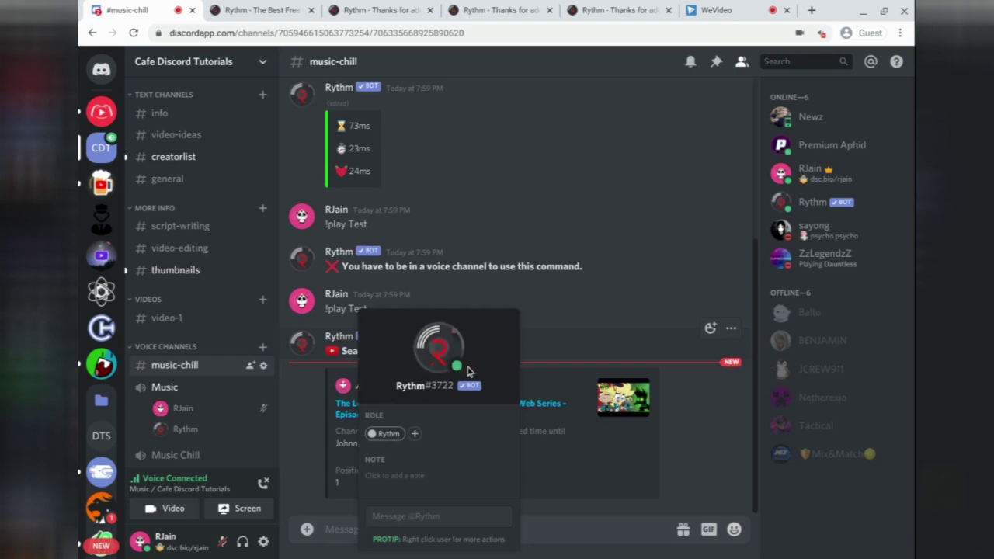
pyautogui.click(573, 299)
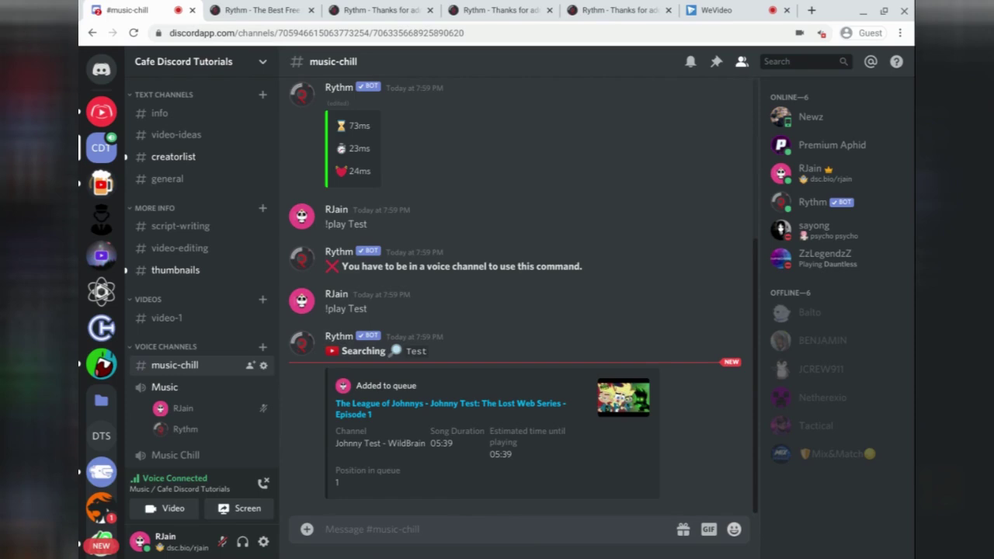
# Change Rythm's command prefix to $ by sending !settings prefix $ in music-chill
pyautogui.write('!')
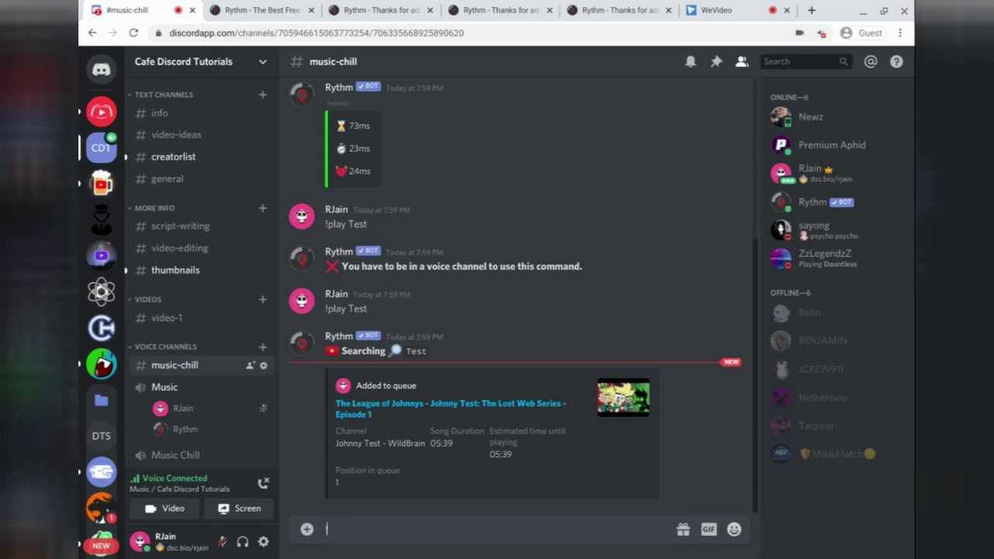
pyautogui.write('settings prefix $')
pyautogui.press('Return')
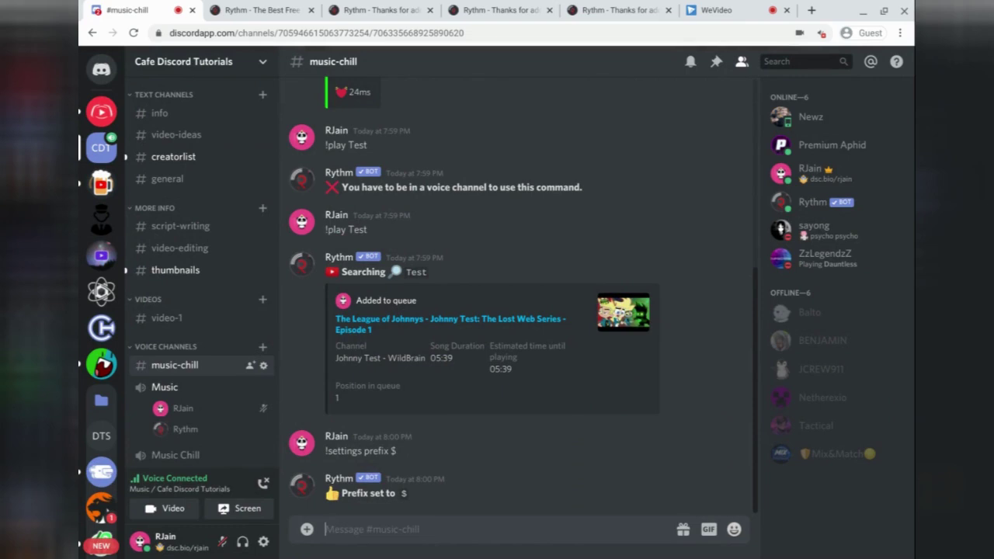
pyautogui.write('$')
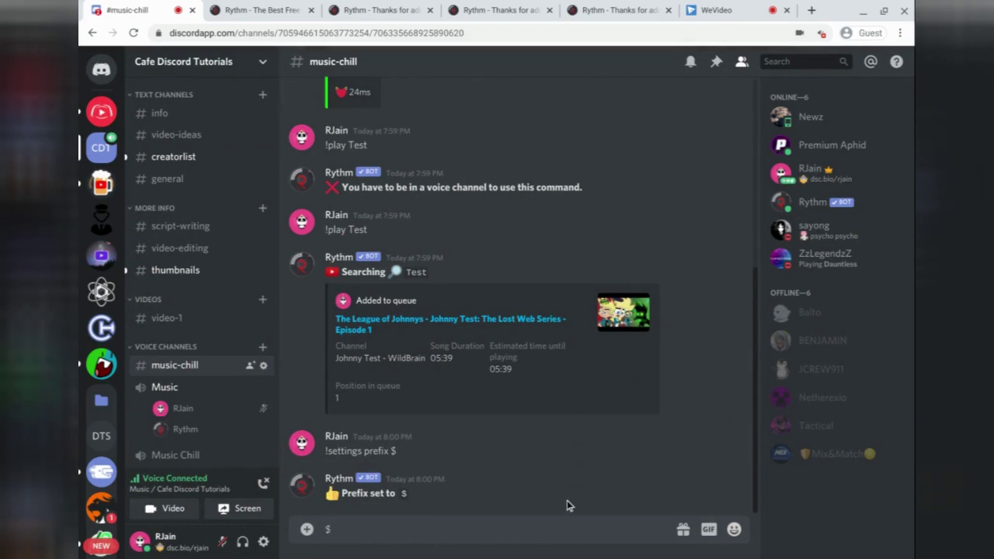
pyautogui.write('play')
pyautogui.press('BackSpace')
pyautogui.press('BackSpace')
pyautogui.press('BackSpace')
pyautogui.press('BackSpace')
pyautogui.press('BackSpace')
pyautogui.write('$play')
pyautogui.press('BackSpace')
pyautogui.press('BackSpace')
pyautogui.press('BackSpace')
pyautogui.press('BackSpace')
pyautogui.press('BackSpace')
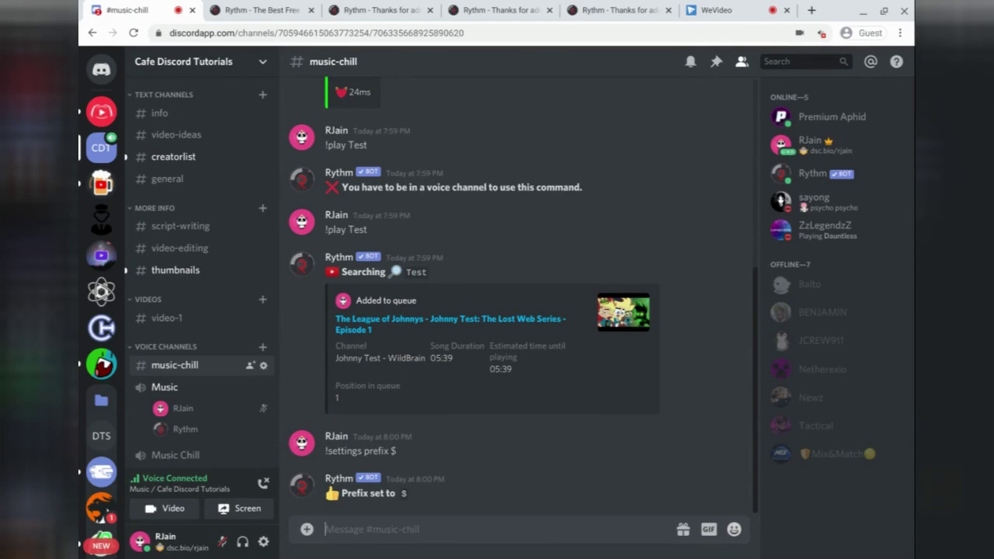
# Send $help in music-chill and open the command list link from Rythm's reply
pyautogui.write('$help')
pyautogui.press('Return')
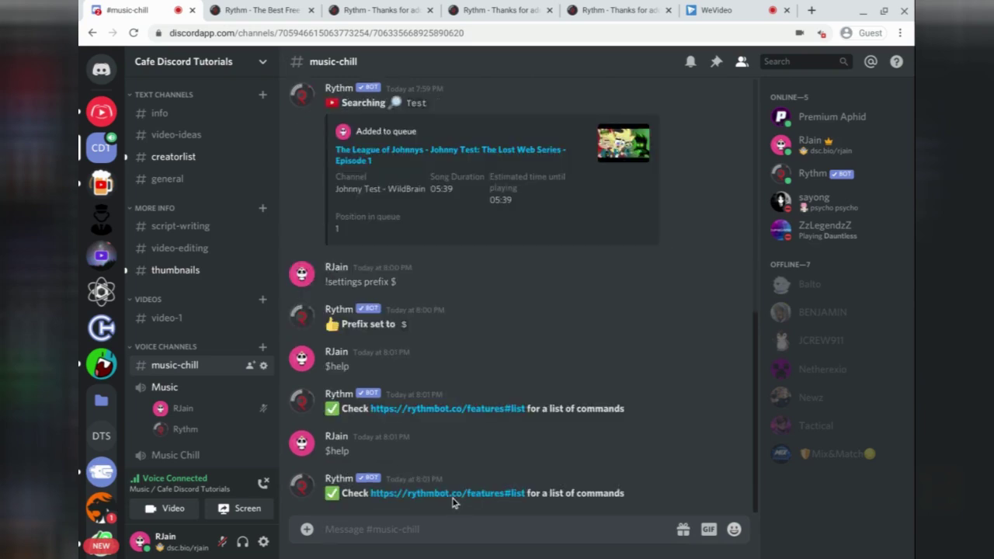
pyautogui.click(448, 495)
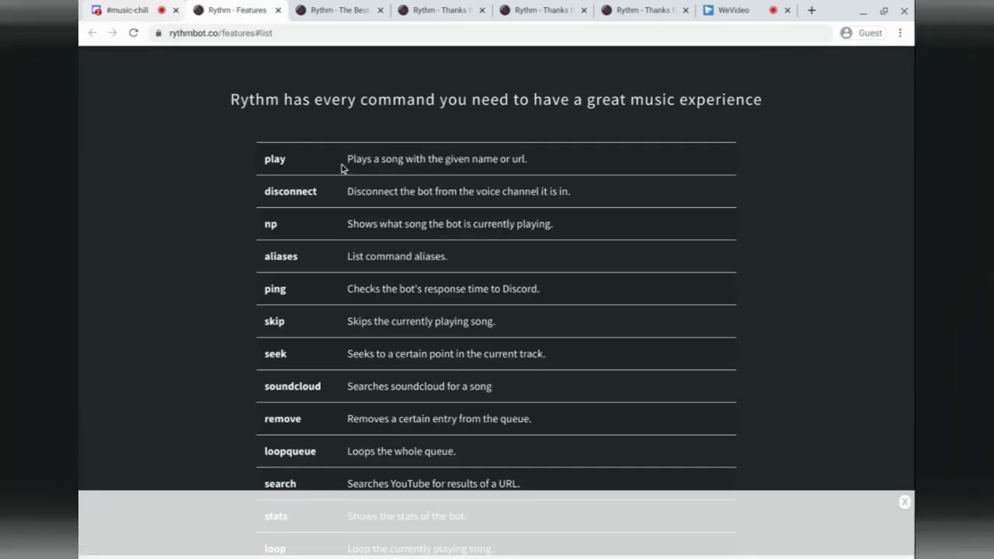
# Review the Rythm command list, including play, disconnect, ping, skip and seek, down to its end
pyautogui.doubleClick(272, 155)
pyautogui.doubleClick(294, 199)
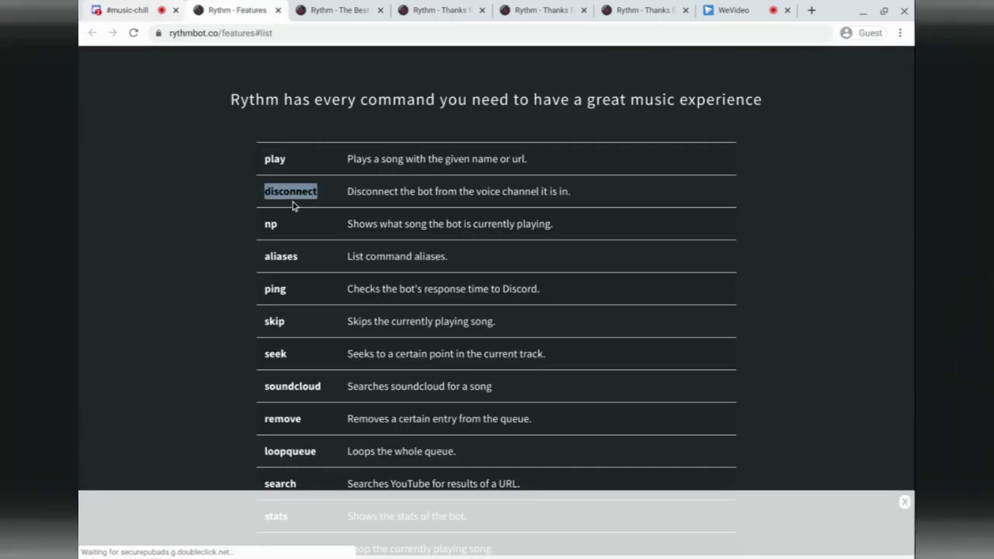
pyautogui.click(288, 290)
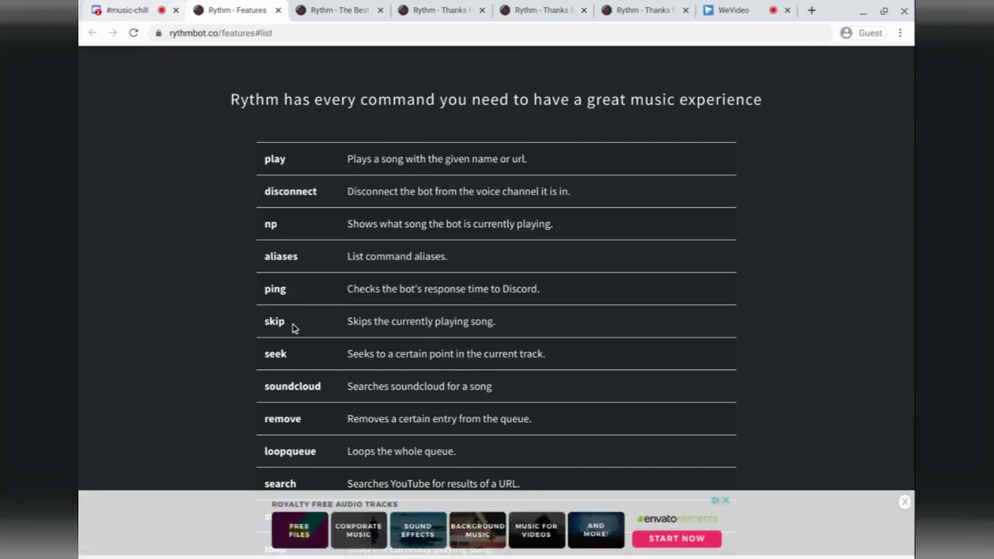
pyautogui.doubleClick(276, 323)
pyautogui.scroll(-1, 275, 323)
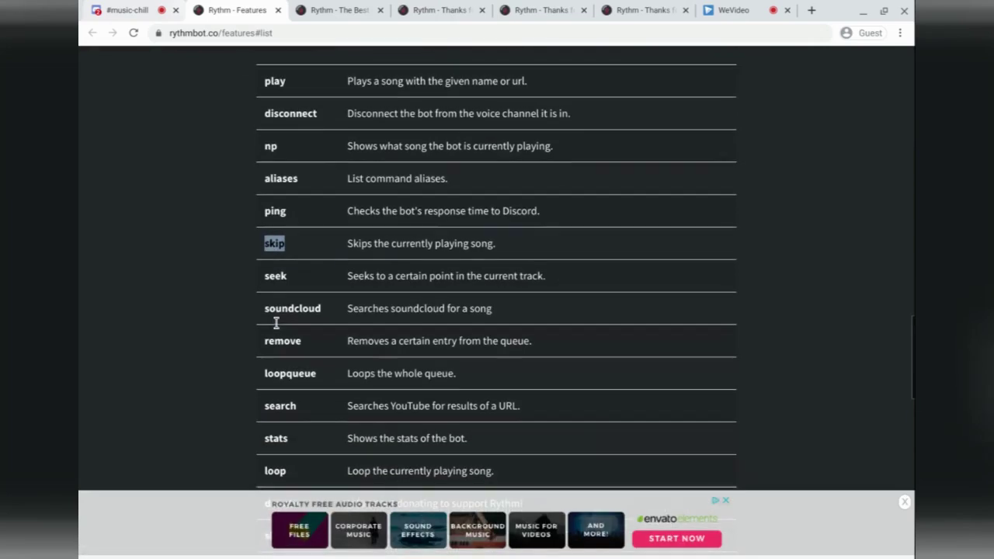
pyautogui.doubleClick(278, 276)
pyautogui.scroll(-12, 279, 276)
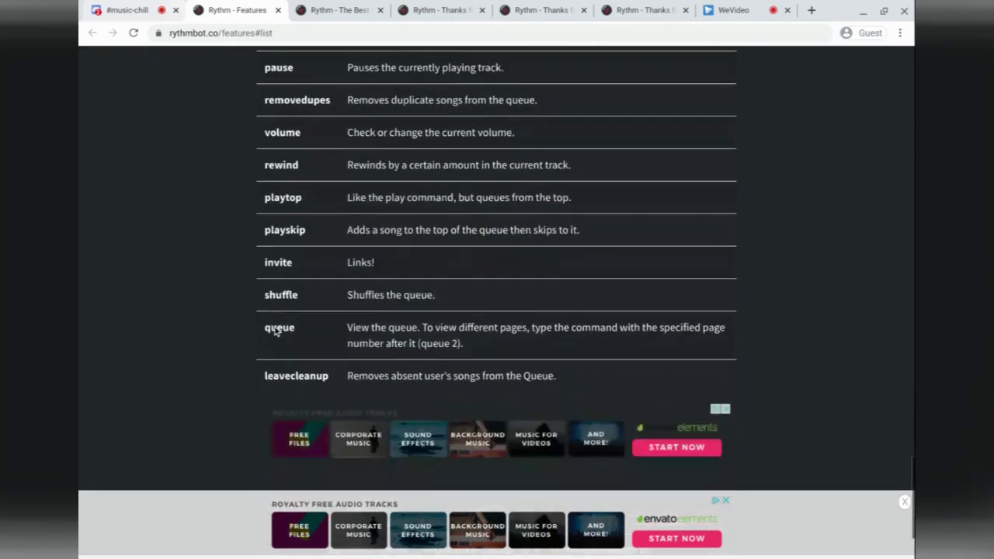
pyautogui.press('Home')
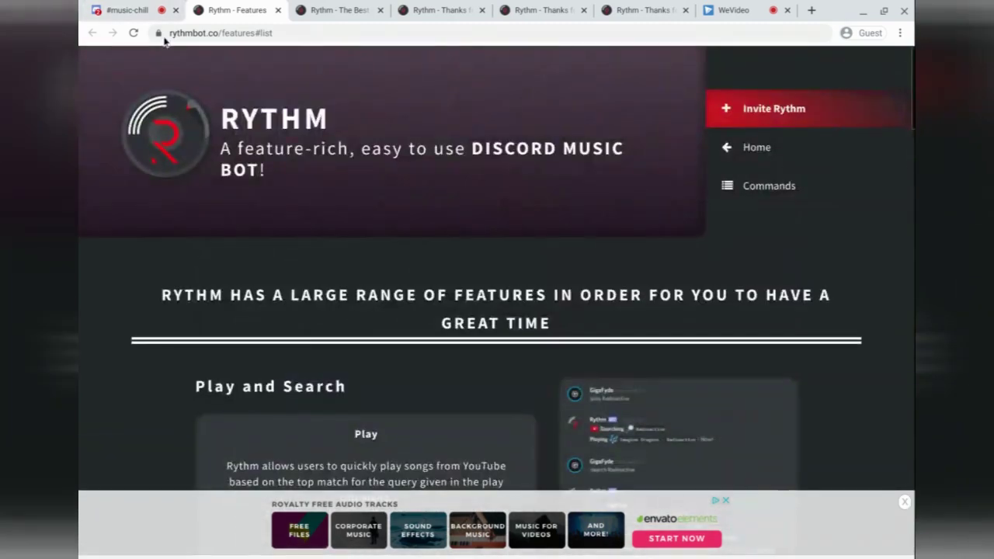
# Return to Discord and view the info and thumbnails channels of Cafe Discord Tutorials
pyautogui.click(124, 11)
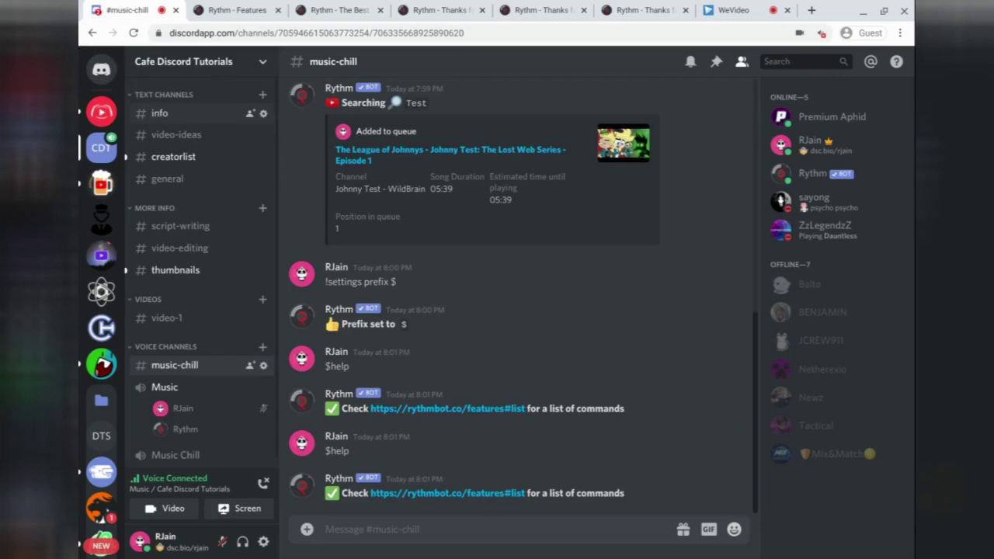
pyautogui.click(272, 112)
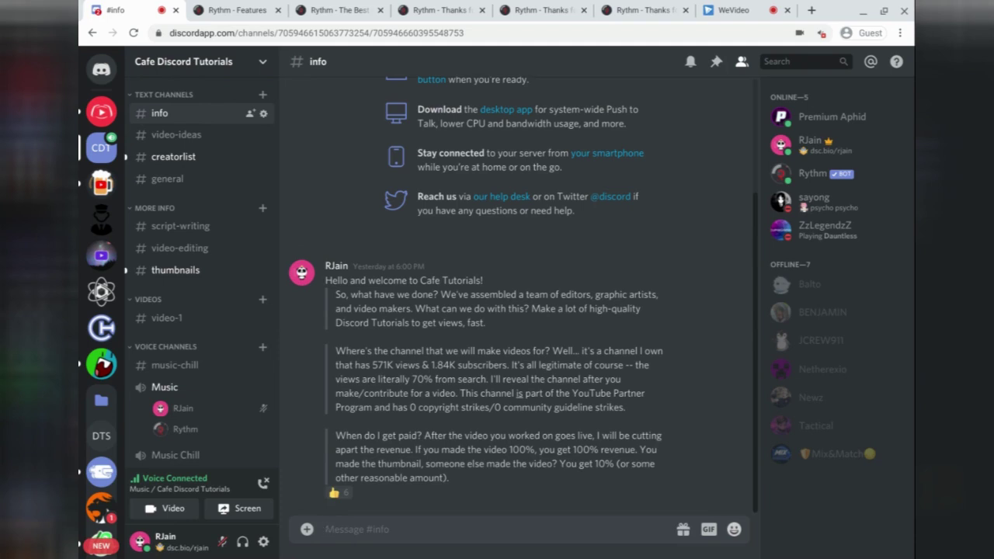
pyautogui.click(175, 269)
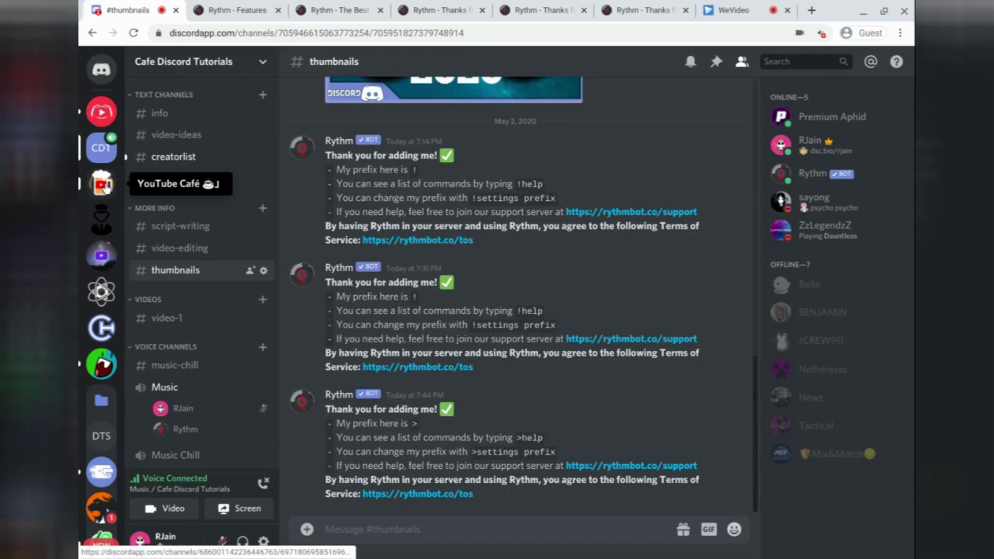
# View the rules channel of the YouTube Café server, and return to the Cafe Discord Tutorials server
pyautogui.click(102, 184)
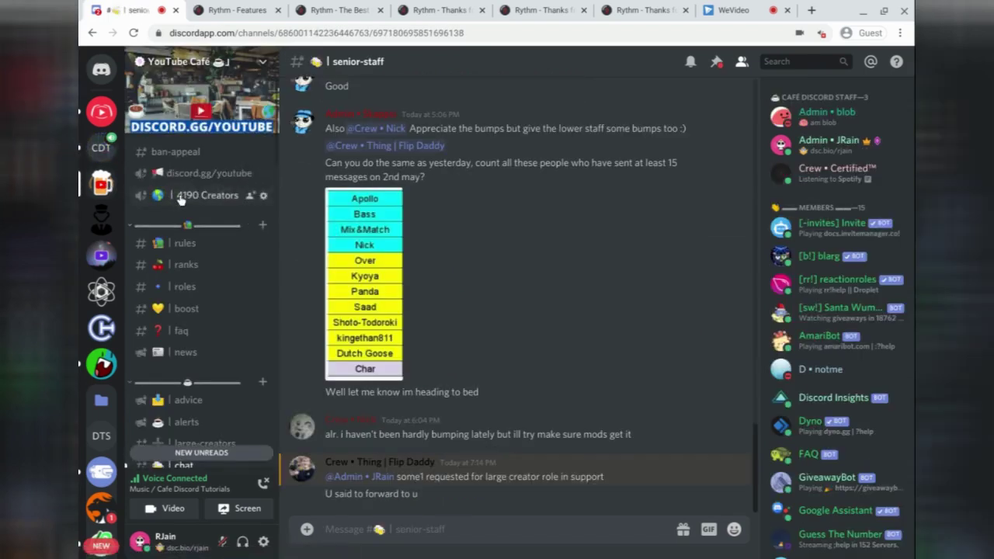
pyautogui.click(190, 245)
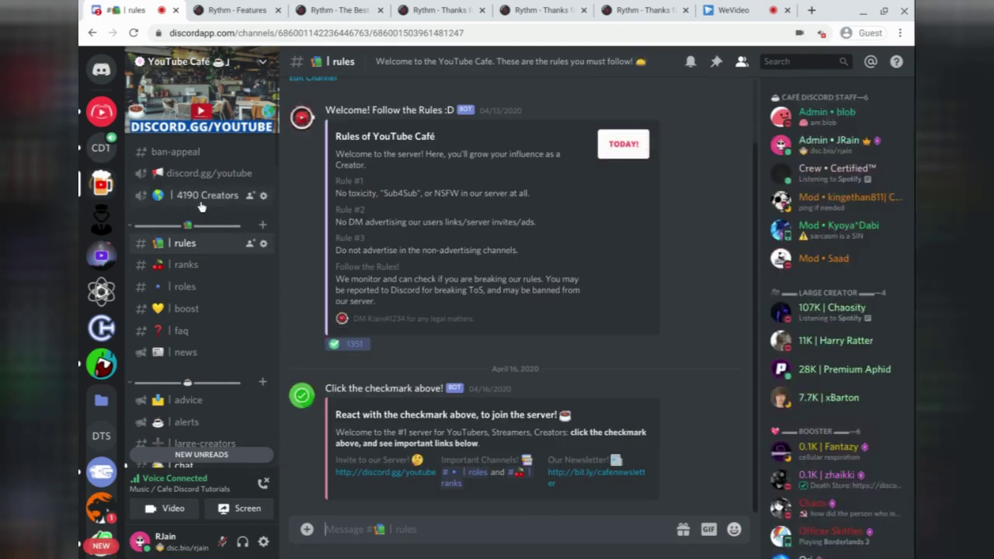
pyautogui.click(101, 158)
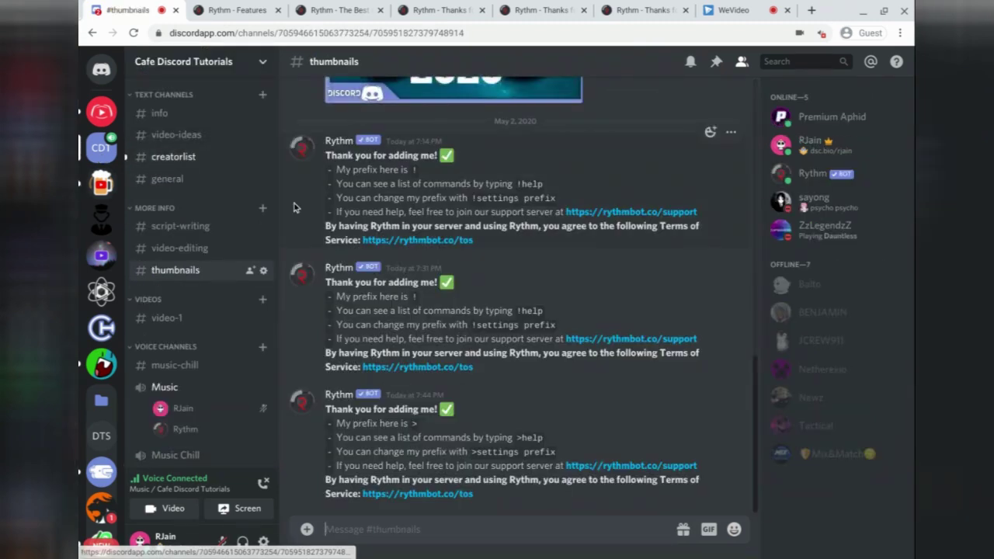